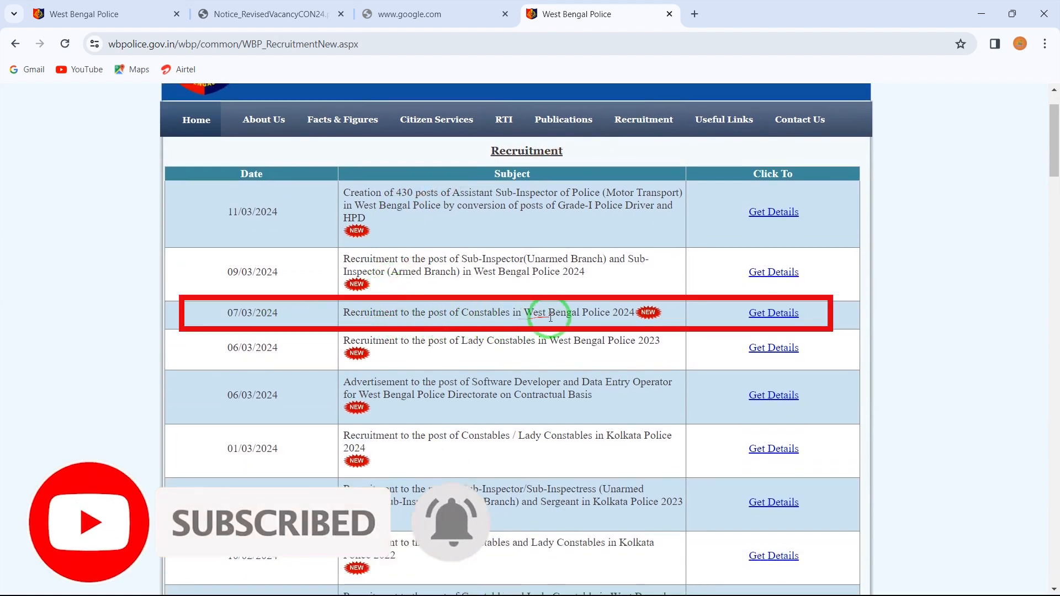
# Open the Constables in WBP 2024 notice, then its online application-form portal in a new tab
pyautogui.click(759, 314)
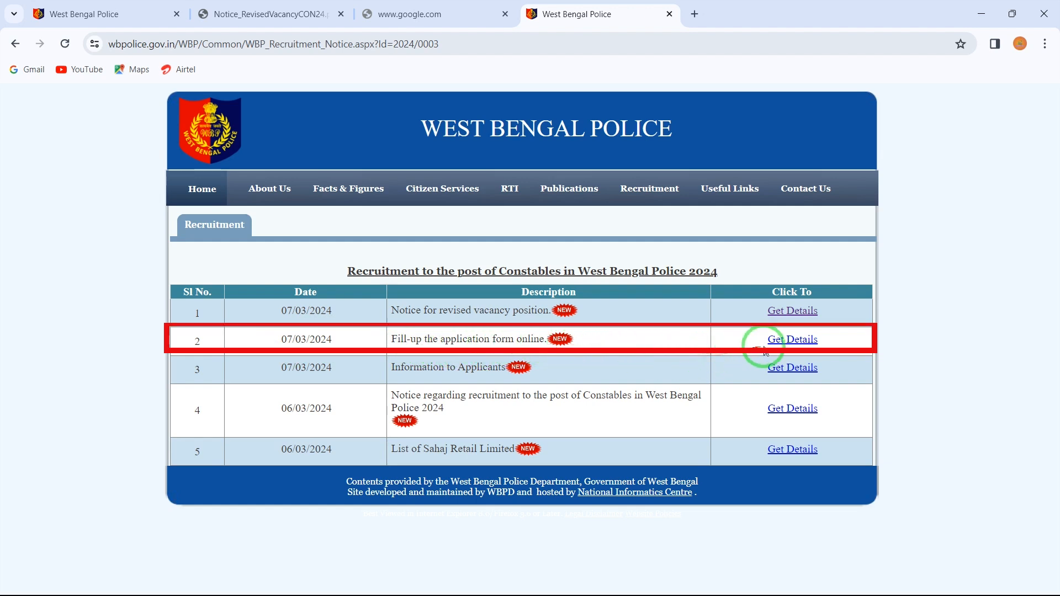
pyautogui.click(794, 340)
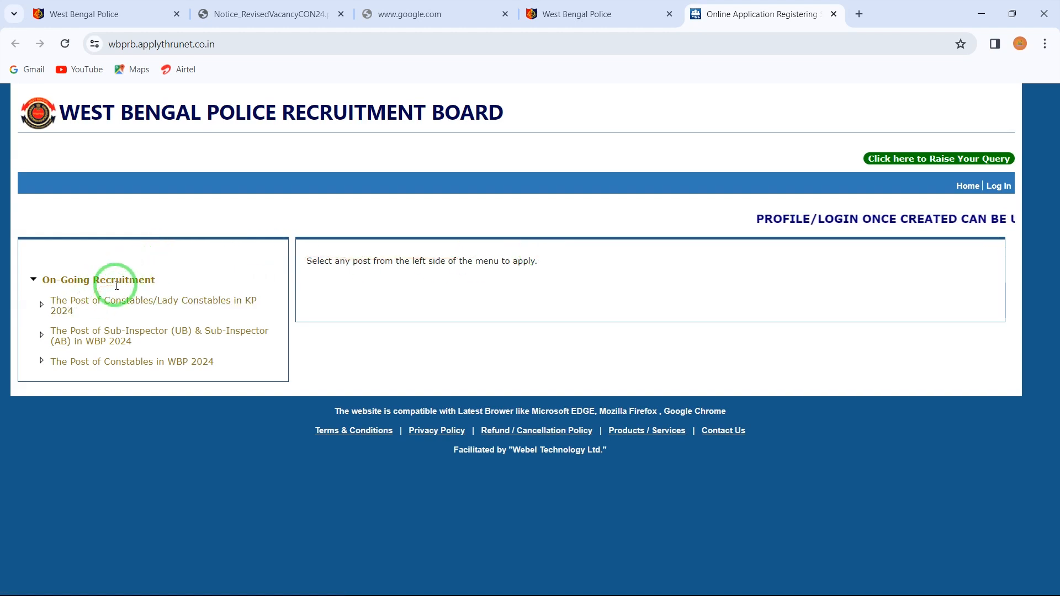
# Choose The Post of Constables in WBP 2024, Apply Online, then Sign-Up as a new applicant
pyautogui.click(113, 364)
pyautogui.scroll(-3, 619, 285)
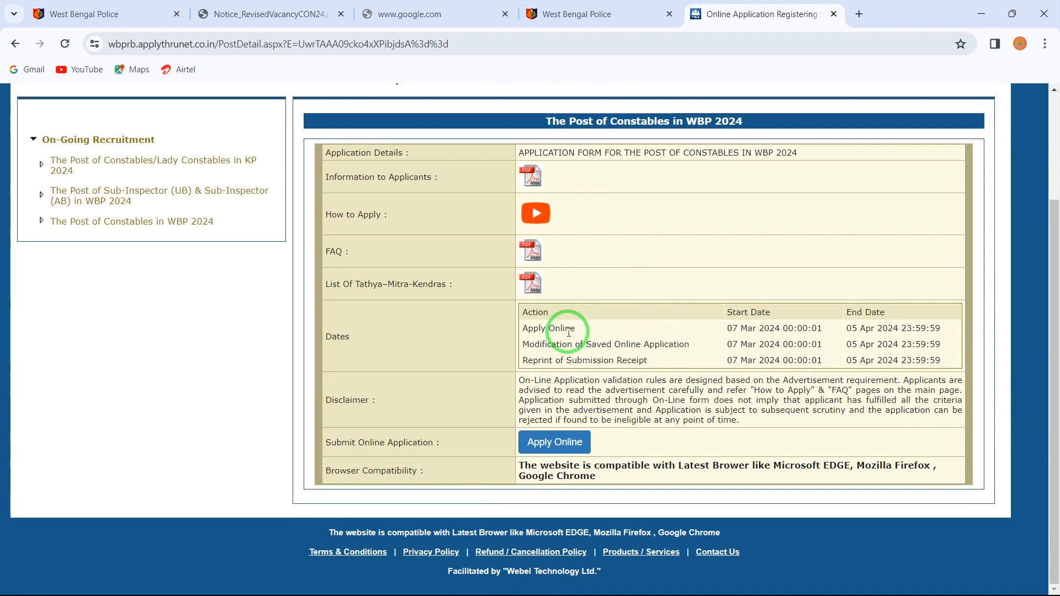
pyautogui.click(556, 444)
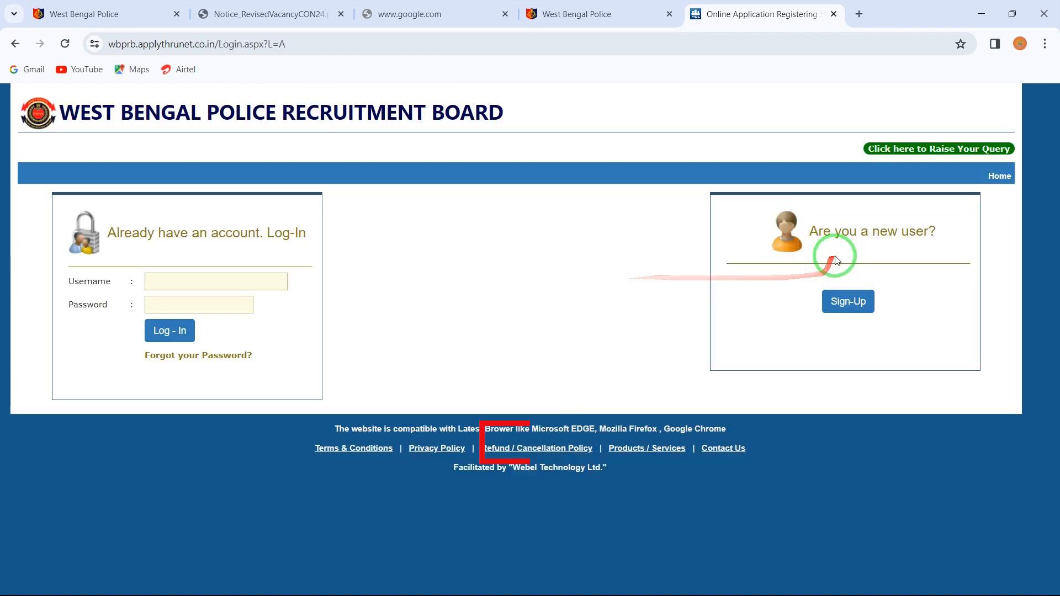
pyautogui.click(848, 303)
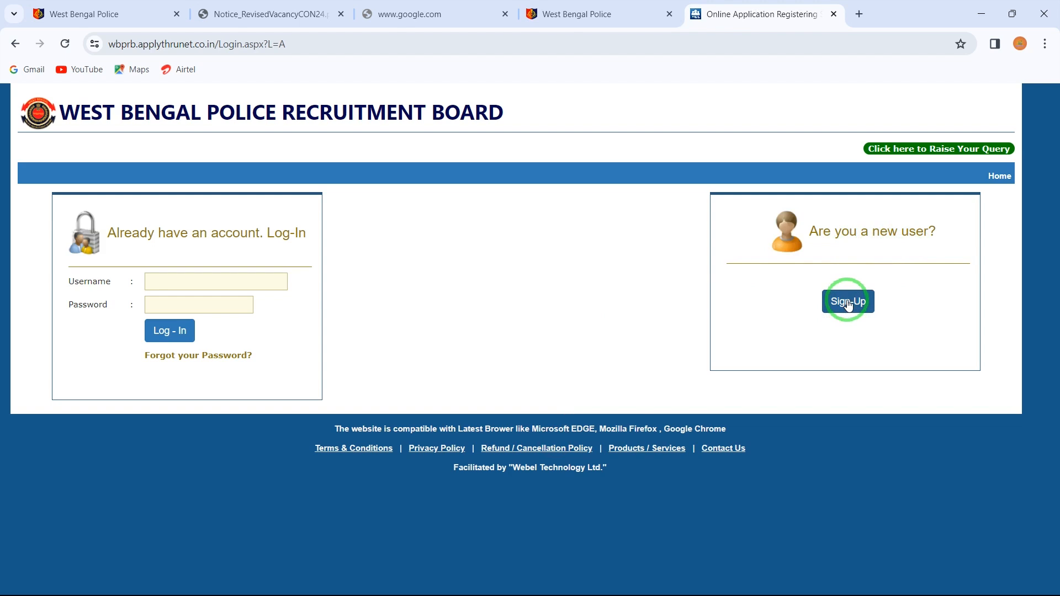
# Enter the applicant's name, e-mail twice, mobile number and account user name on the form
pyautogui.click(222, 253)
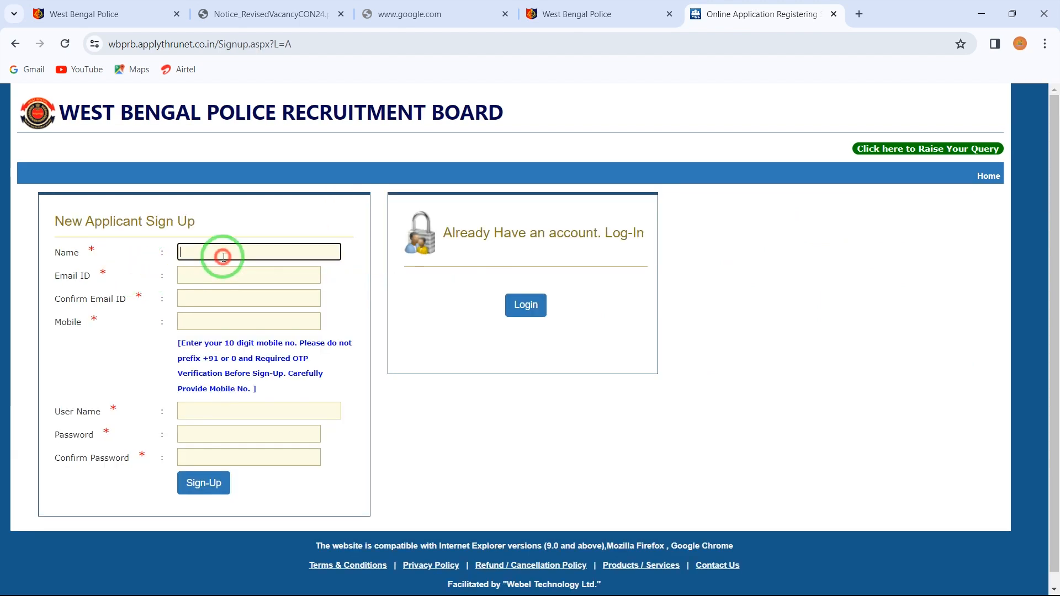
pyautogui.click(214, 276)
pyautogui.click(213, 298)
pyautogui.click(213, 321)
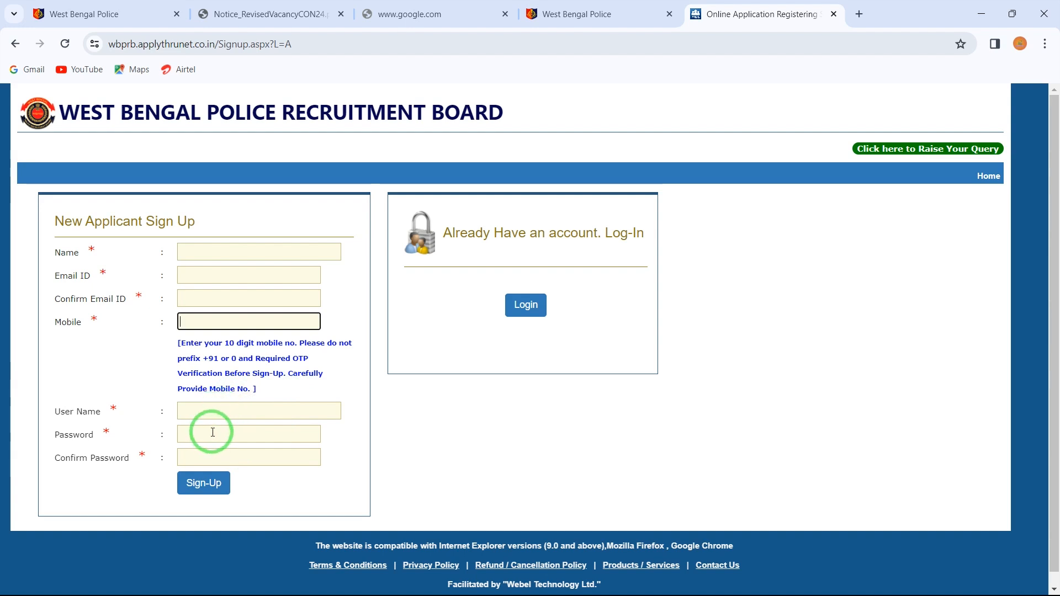
pyautogui.click(205, 255)
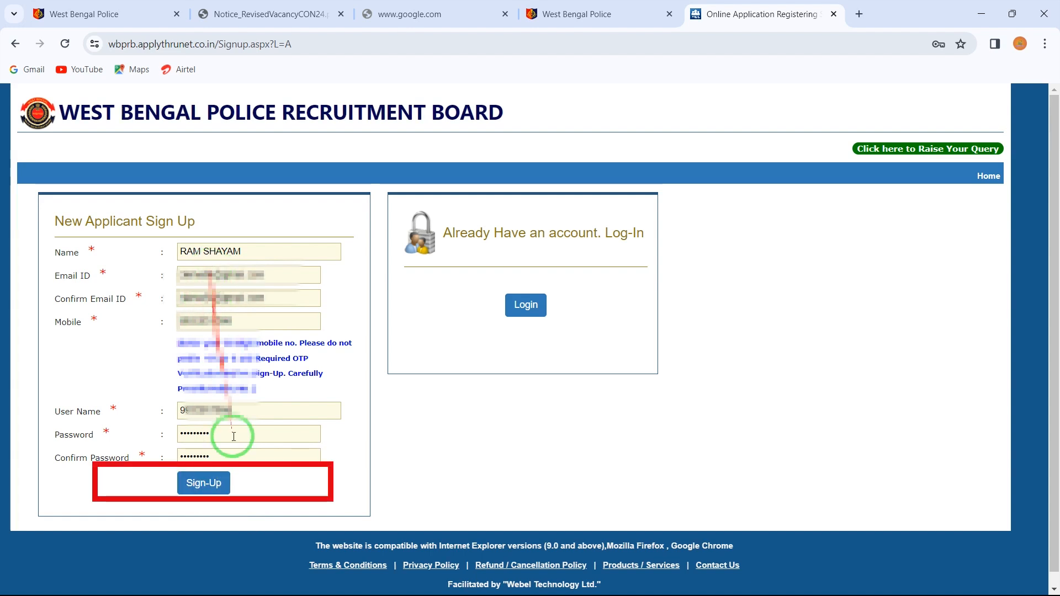
# Submit the sign-up form and verify the mobile number with the received OTP
pyautogui.click(198, 488)
pyautogui.click(644, 299)
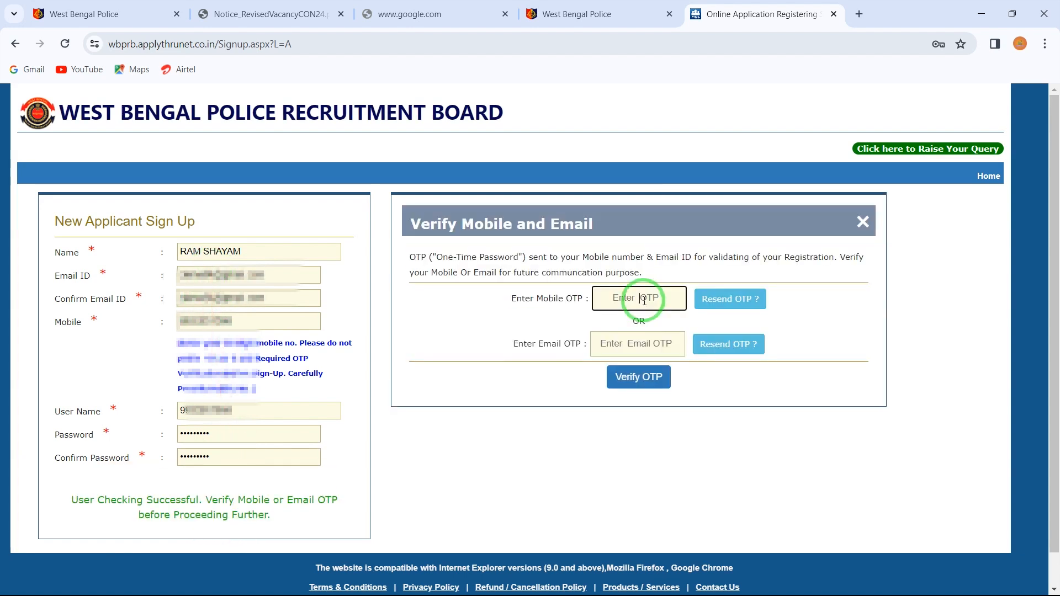
pyautogui.click(637, 382)
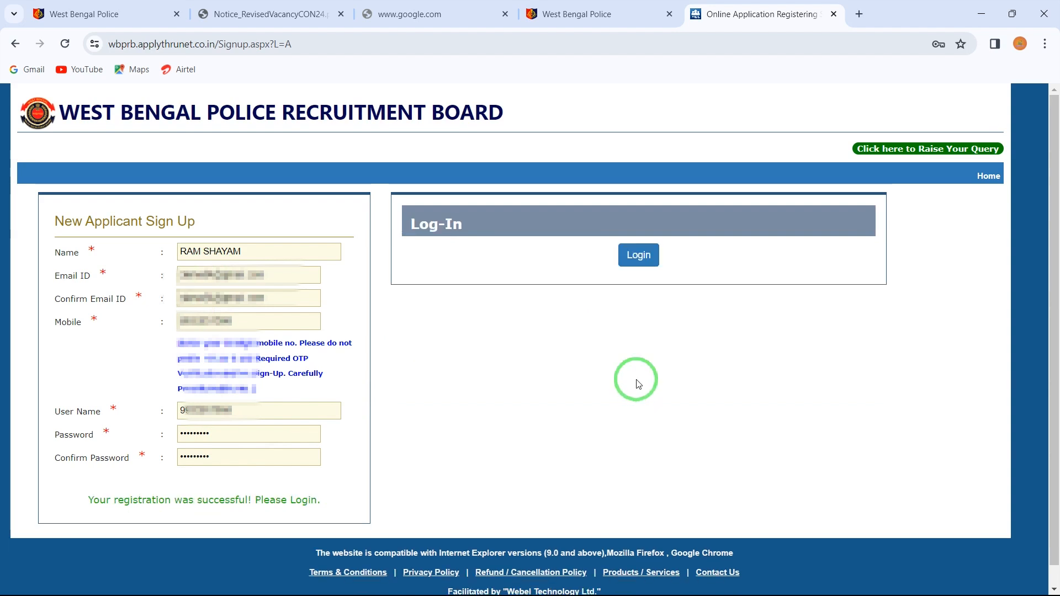
# Log in with the saved new-account credentials and acknowledge the success alert
pyautogui.click(639, 257)
pyautogui.click(217, 284)
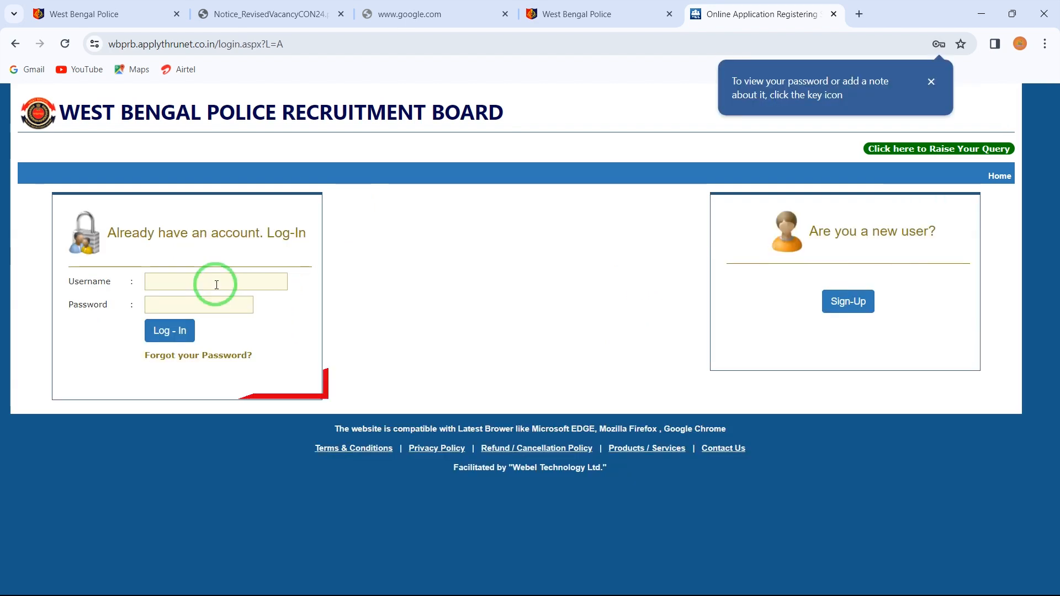
pyautogui.click(212, 285)
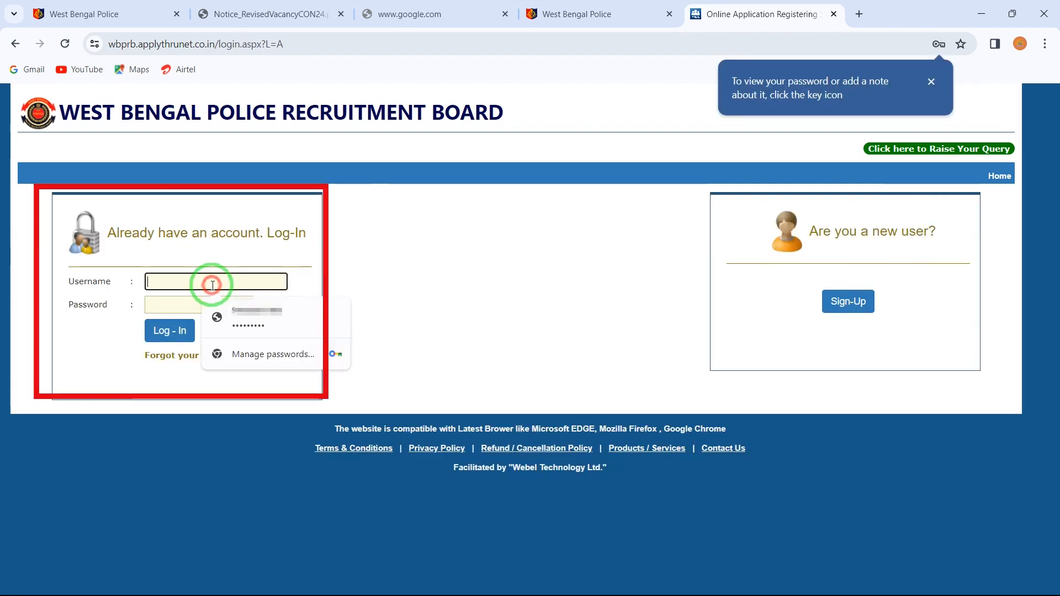
pyautogui.click(238, 313)
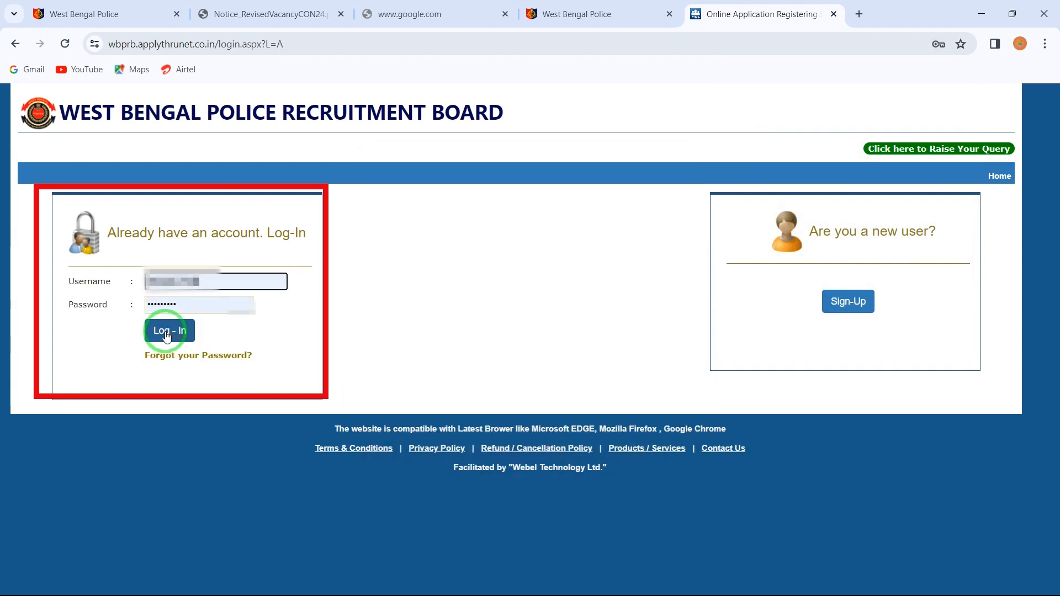
pyautogui.click(166, 332)
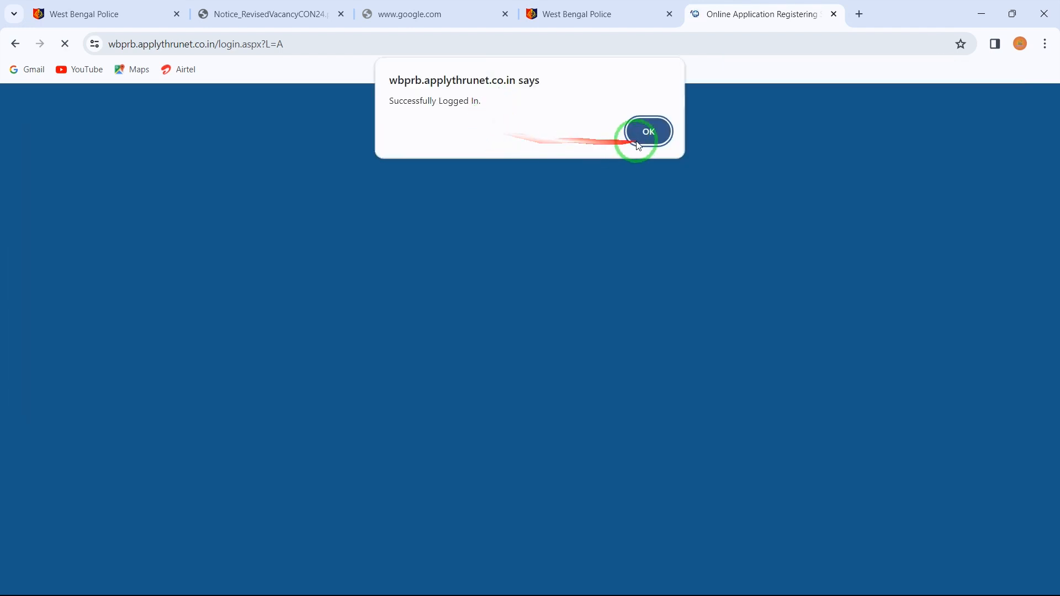
pyautogui.click(645, 133)
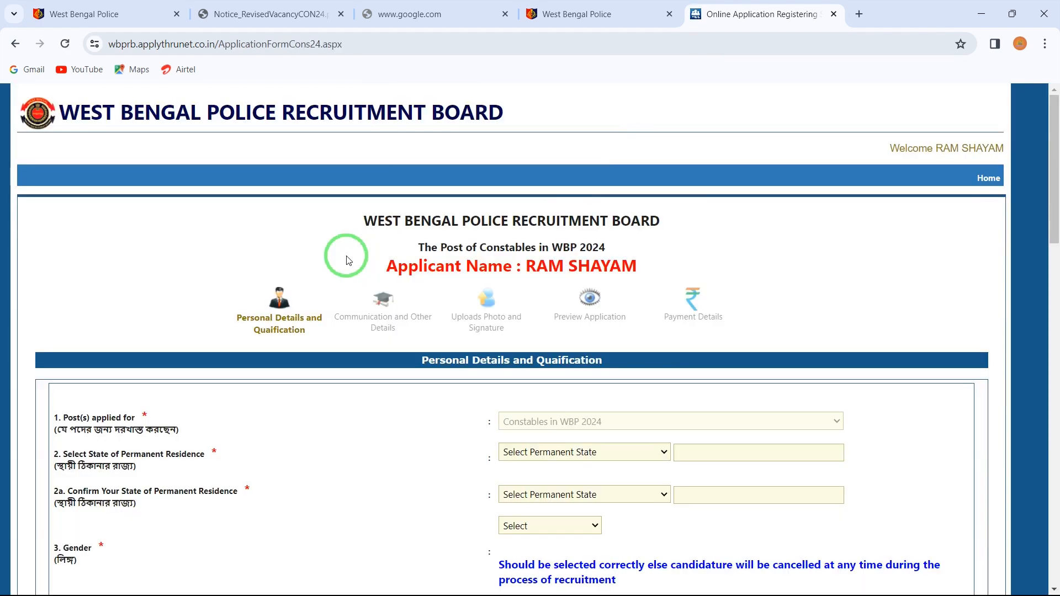
# Set the permanent residence state to WEST BENGAL and confirm it as WEST BENGAL
pyautogui.scroll(-4, 348, 260)
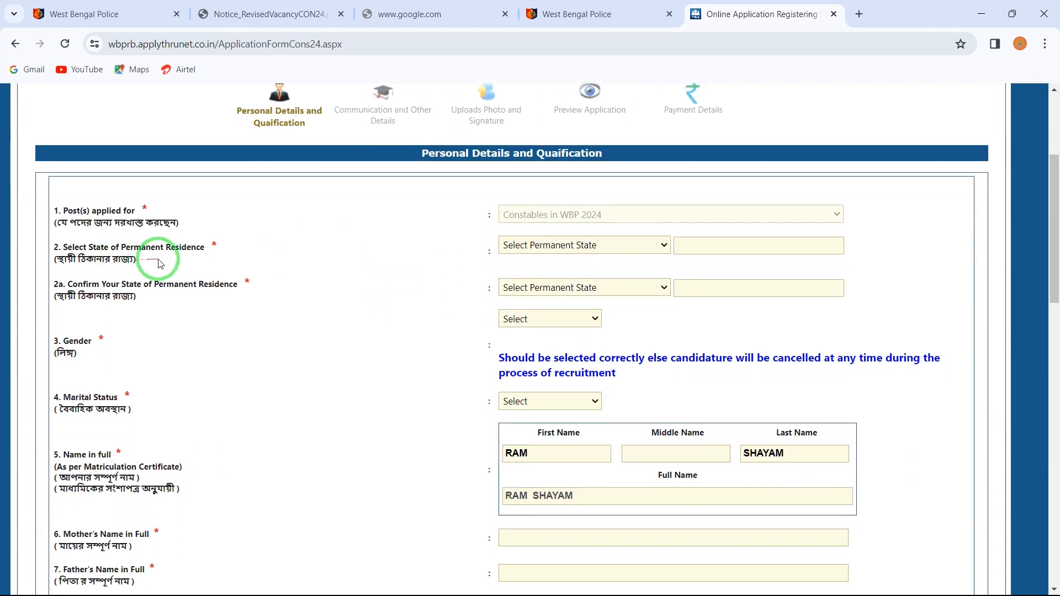
pyautogui.click(534, 252)
pyautogui.scroll(-5, 543, 386)
pyautogui.click(536, 498)
pyautogui.click(552, 288)
pyautogui.scroll(-5, 544, 469)
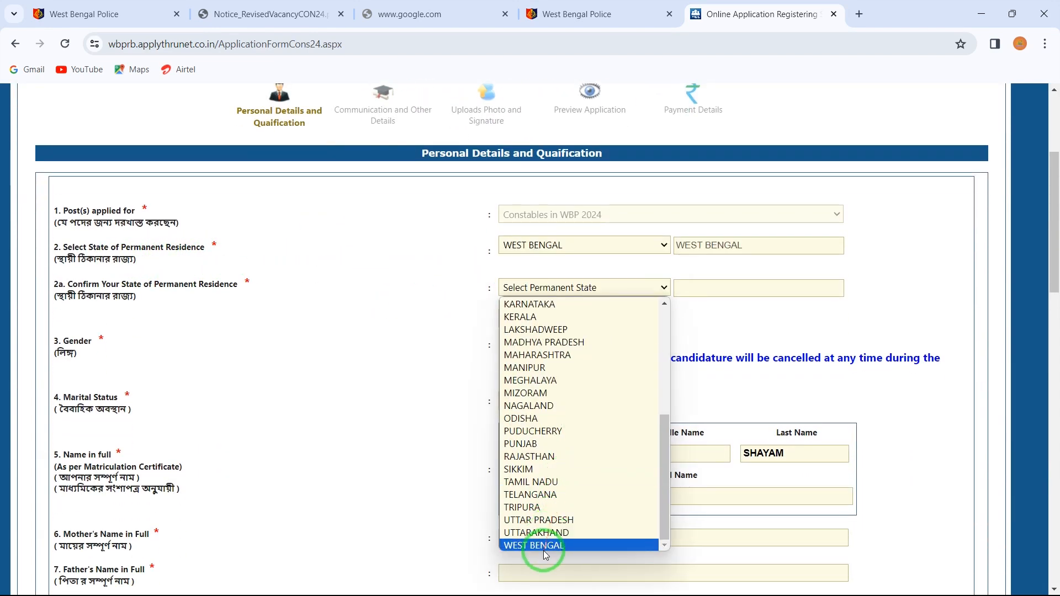
pyautogui.click(546, 545)
# Set gender to Male and marital status to Un-Married
pyautogui.click(535, 316)
pyautogui.click(535, 344)
pyautogui.scroll(-3, 535, 343)
pyautogui.click(543, 267)
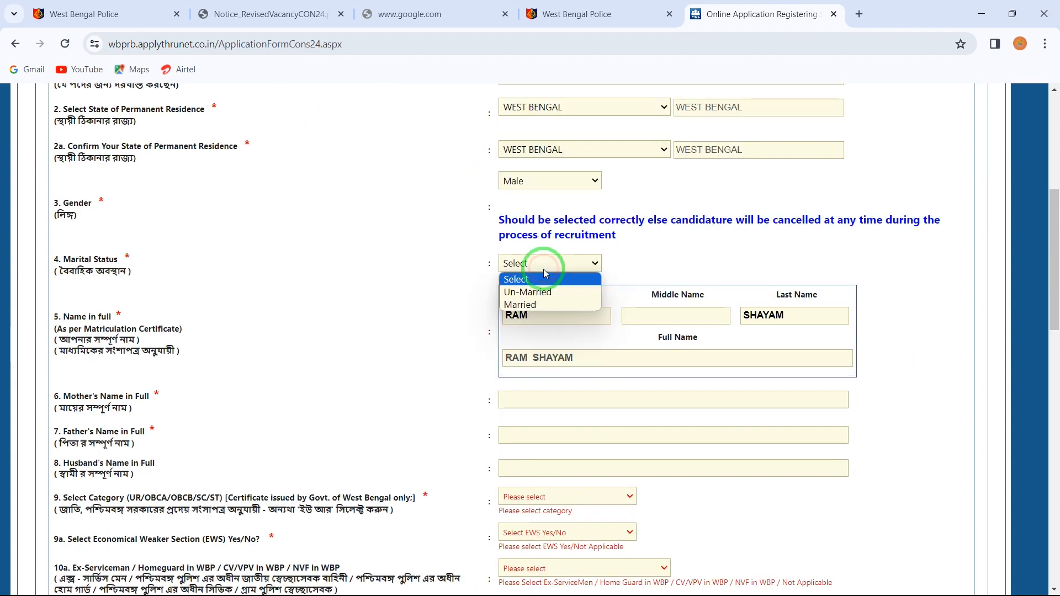
pyautogui.click(540, 292)
# Enter the mother's and father's full names
pyautogui.scroll(-3, 539, 291)
pyautogui.click(543, 262)
pyautogui.write('MOTHER NAME')
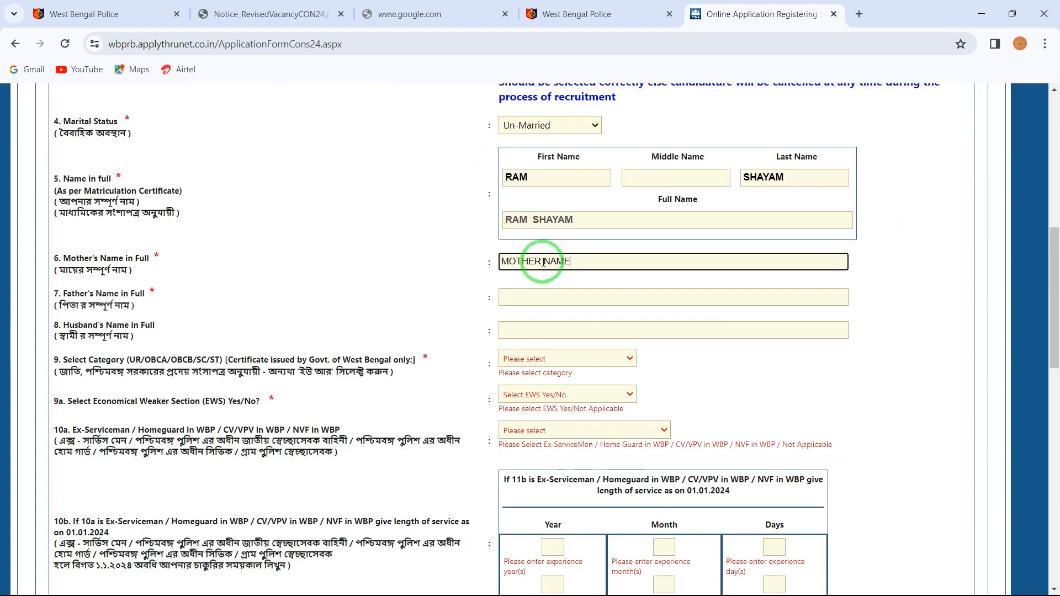
pyautogui.click(552, 300)
pyautogui.write('BABAR NAM')
# Set category to OBC-B, with EWS and ex-serviceman/homeguard both Not Applicable
pyautogui.scroll(-3, 529, 226)
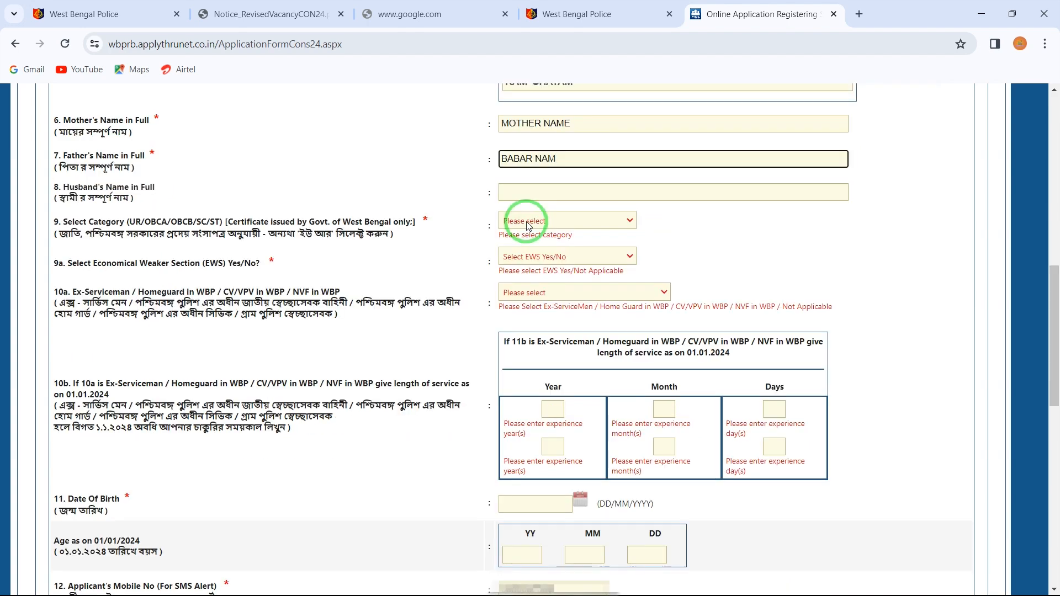
pyautogui.click(528, 226)
pyautogui.click(528, 262)
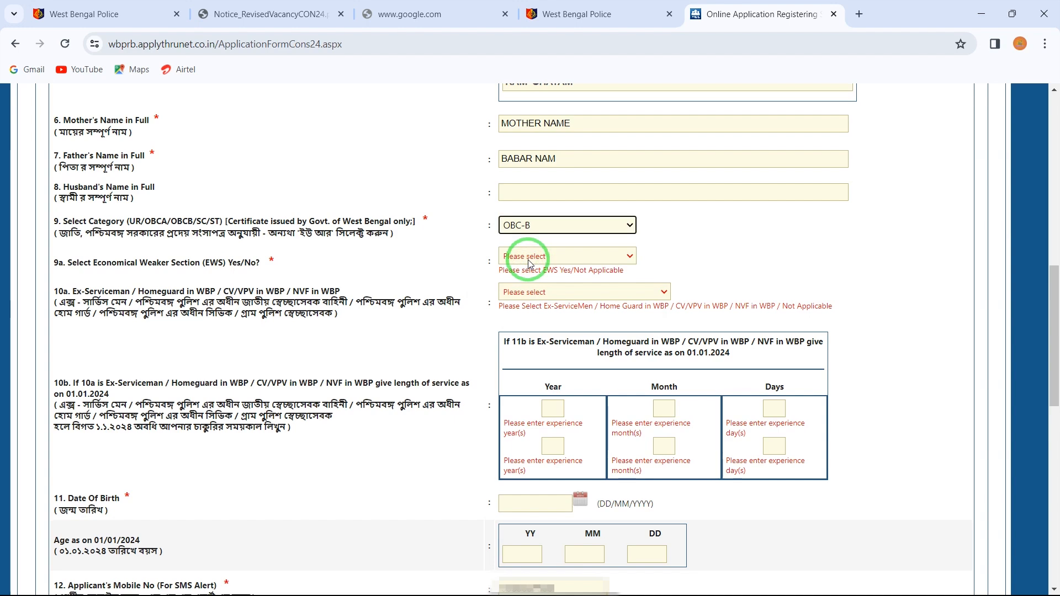
pyautogui.click(528, 257)
pyautogui.click(525, 279)
pyautogui.scroll(-1, 525, 224)
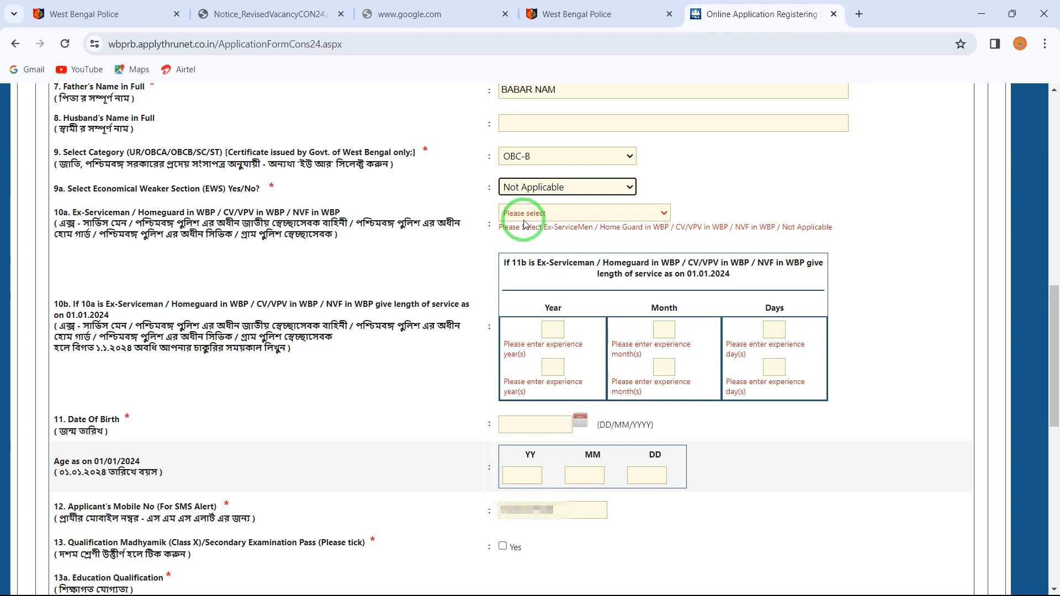
pyautogui.click(523, 219)
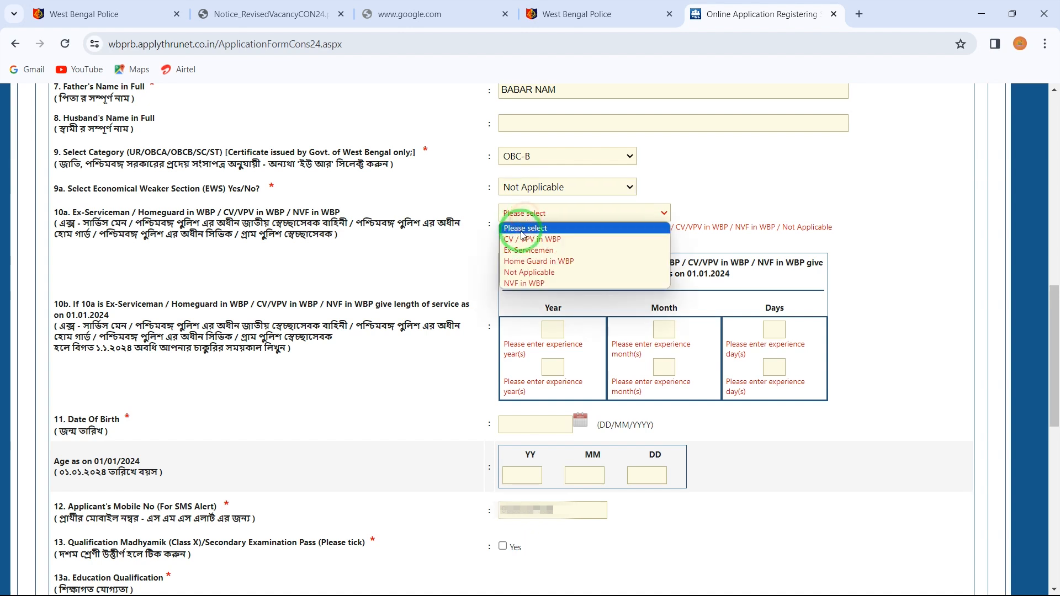
pyautogui.click(524, 273)
pyautogui.scroll(-4, 530, 248)
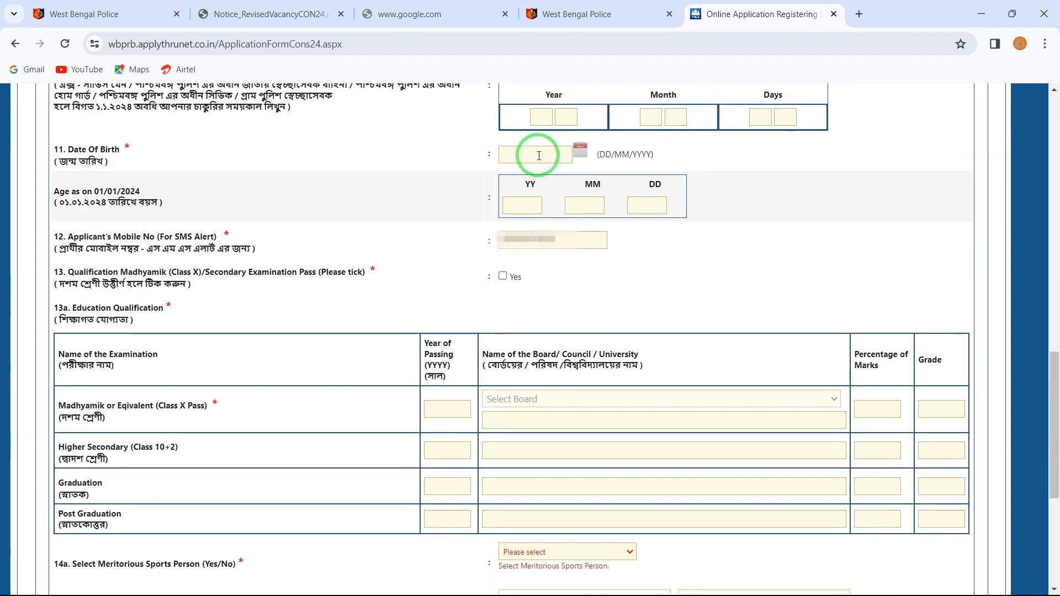
# Pick the birth year in the date-of-birth calendar
pyautogui.click(578, 150)
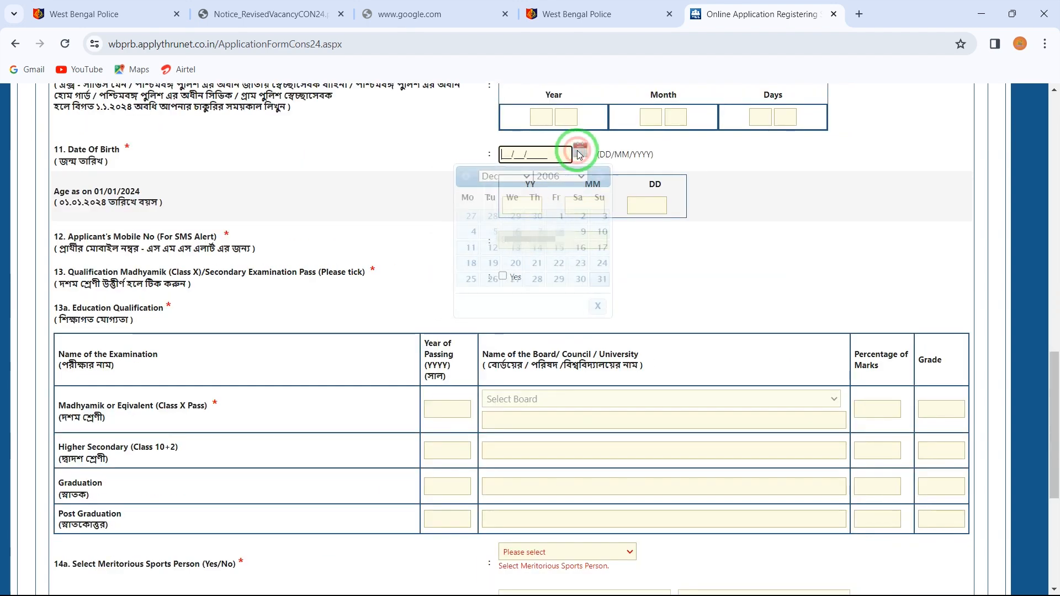
pyautogui.click(617, 177)
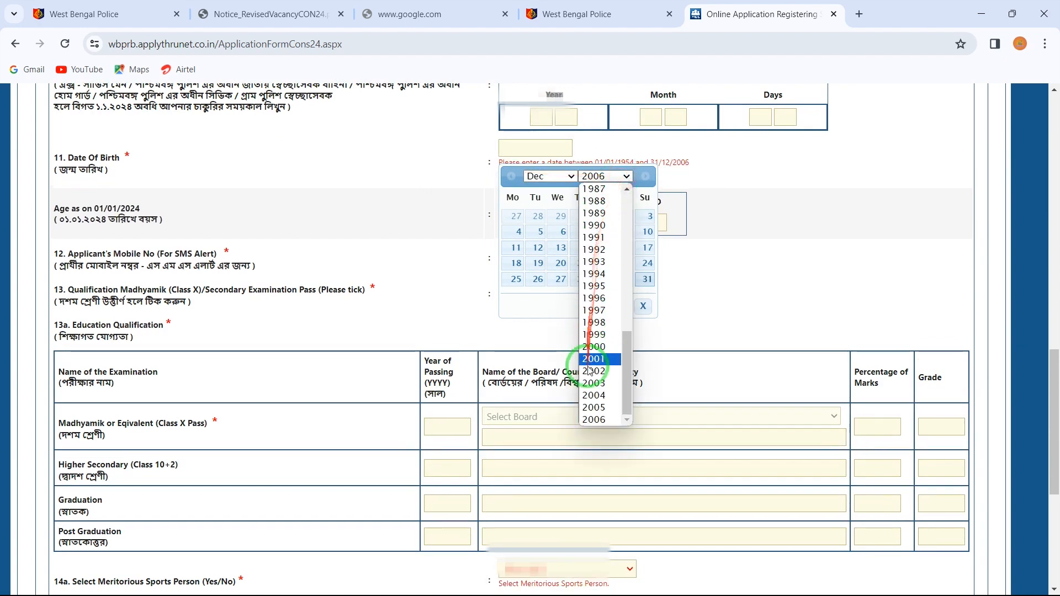
pyautogui.scroll(-3, 425, 160)
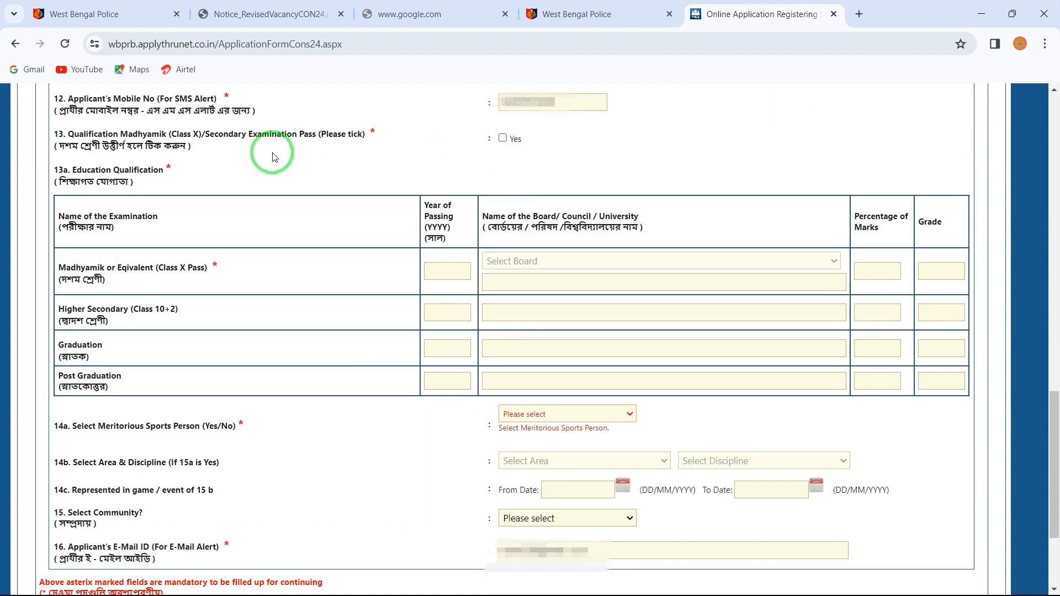
# Mark Madhyamik passed in 2017, West Bengal Board of Secondary Education, 50 percent
pyautogui.click(502, 138)
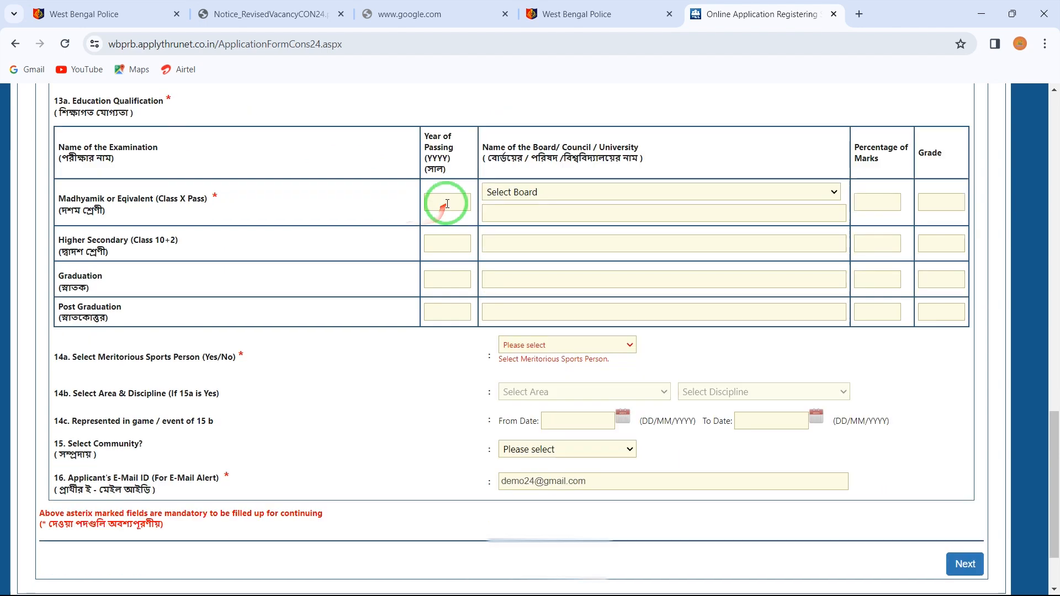
pyautogui.click(448, 204)
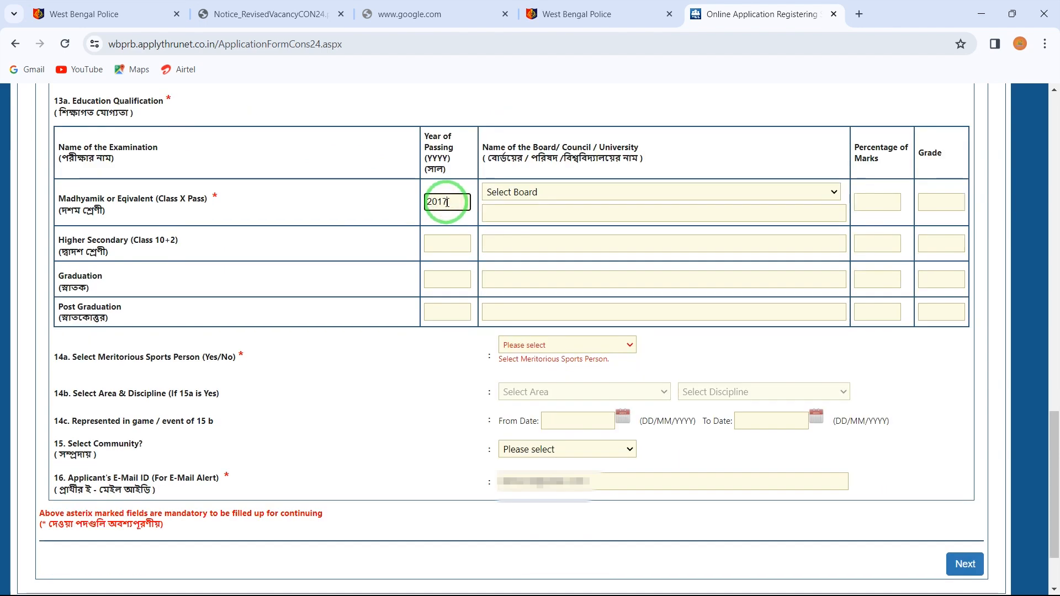
pyautogui.click(492, 196)
pyautogui.scroll(-5, 332, 436)
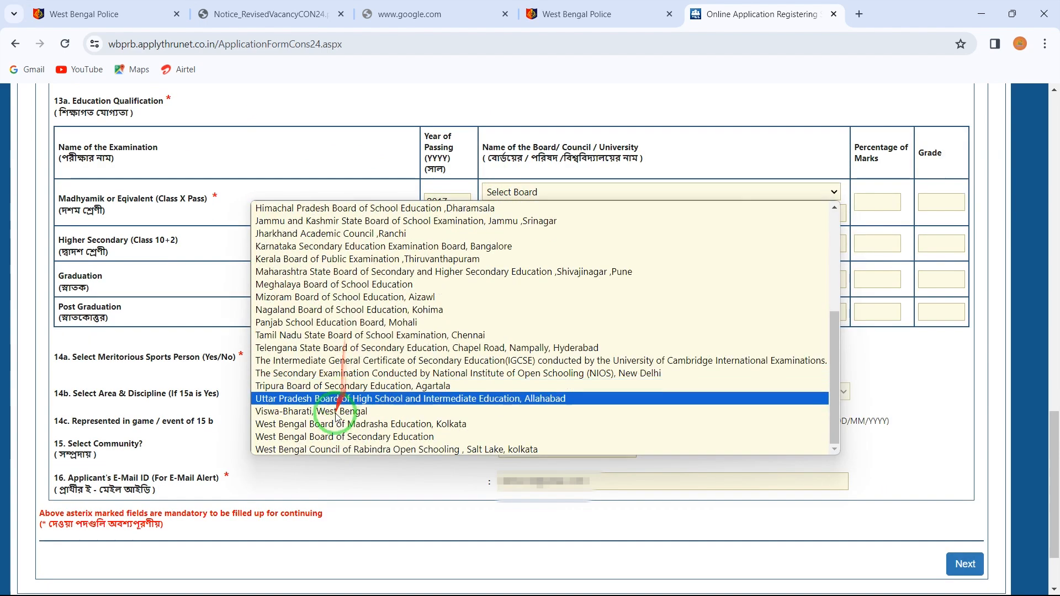
pyautogui.click(357, 437)
pyautogui.click(865, 203)
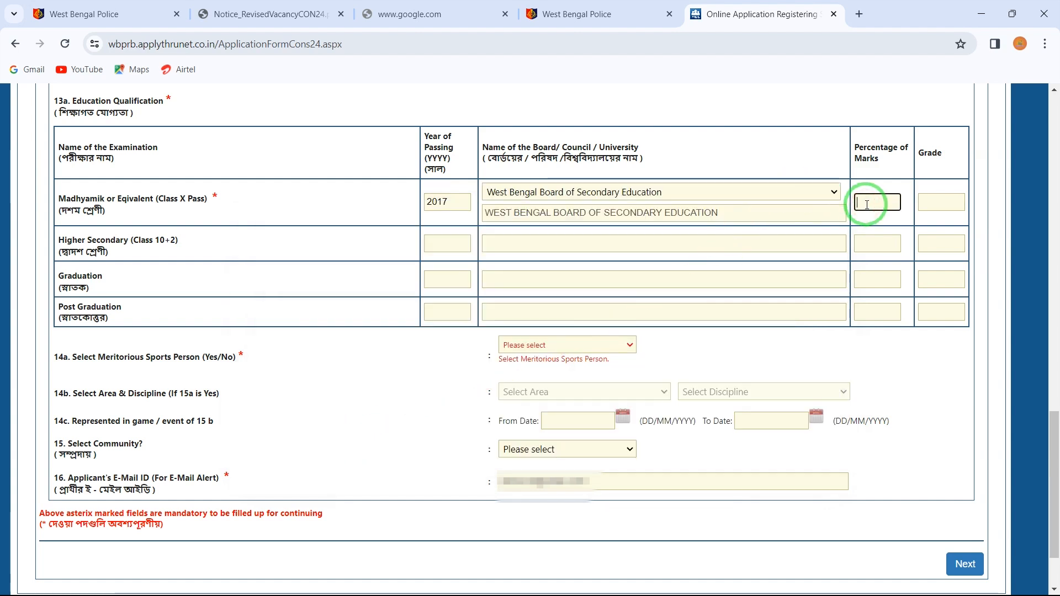
pyautogui.write('50')
pyautogui.click(940, 202)
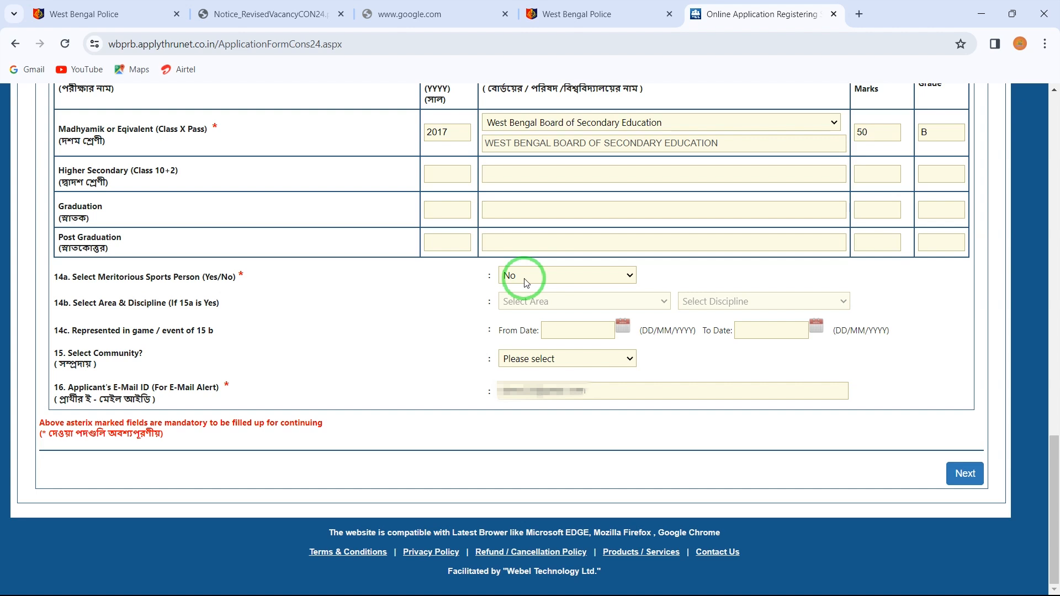
pyautogui.click(526, 282)
pyautogui.click(510, 315)
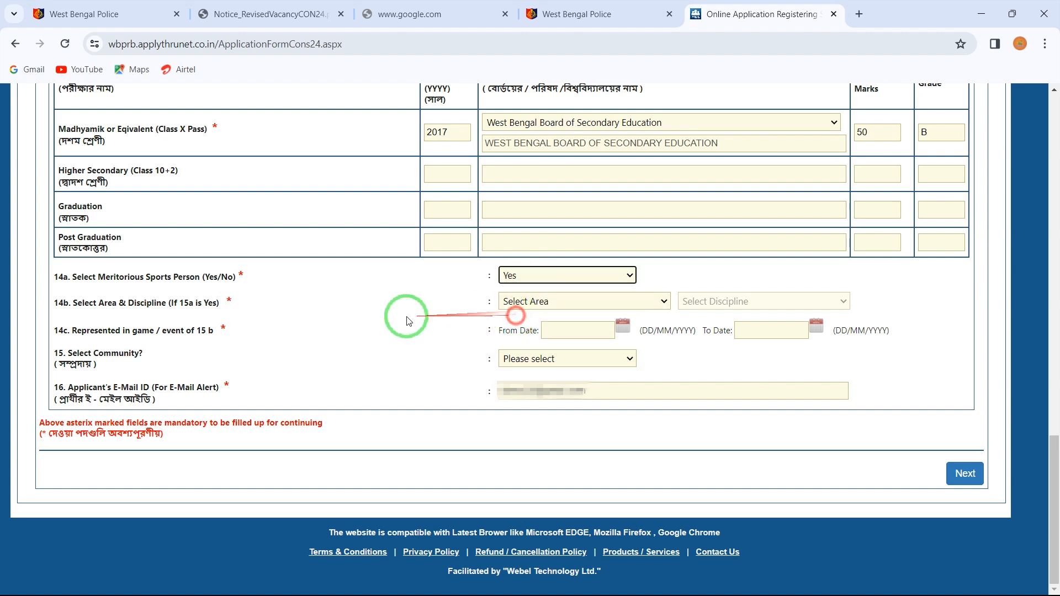
pyautogui.click(516, 278)
pyautogui.click(511, 304)
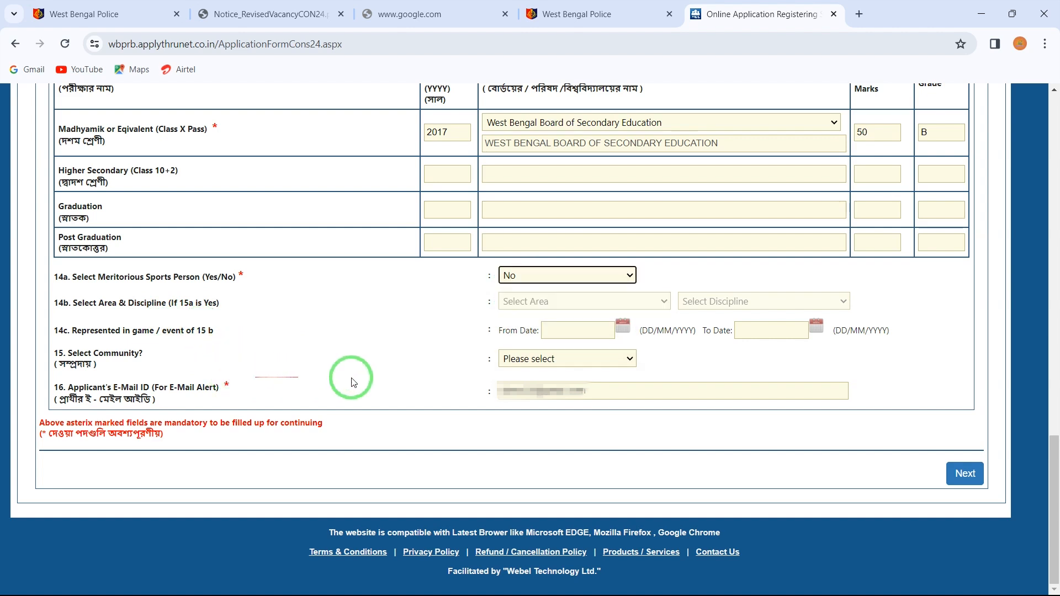
pyautogui.click(531, 359)
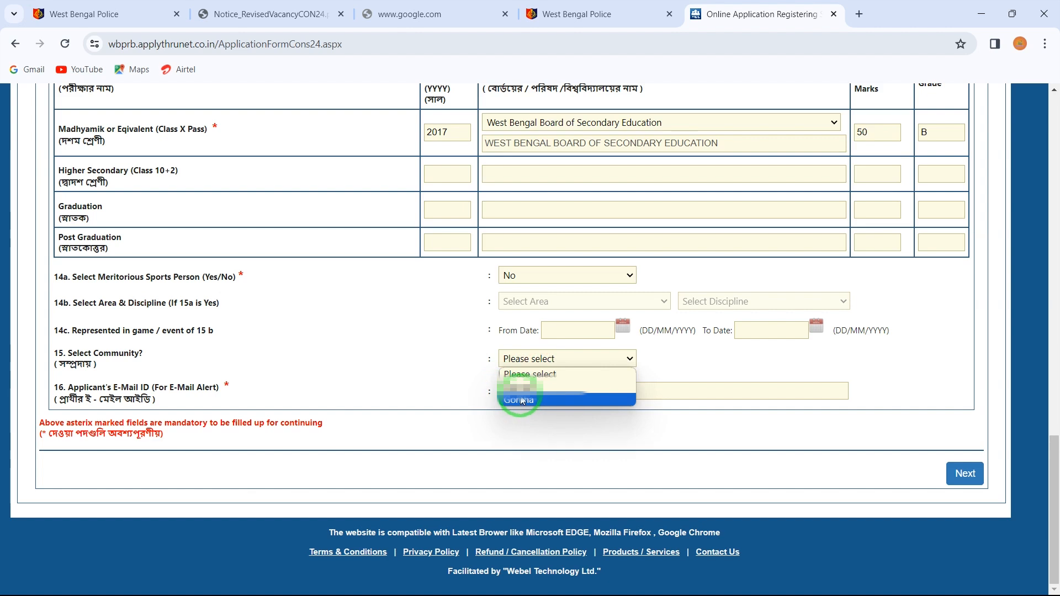
pyautogui.click(469, 380)
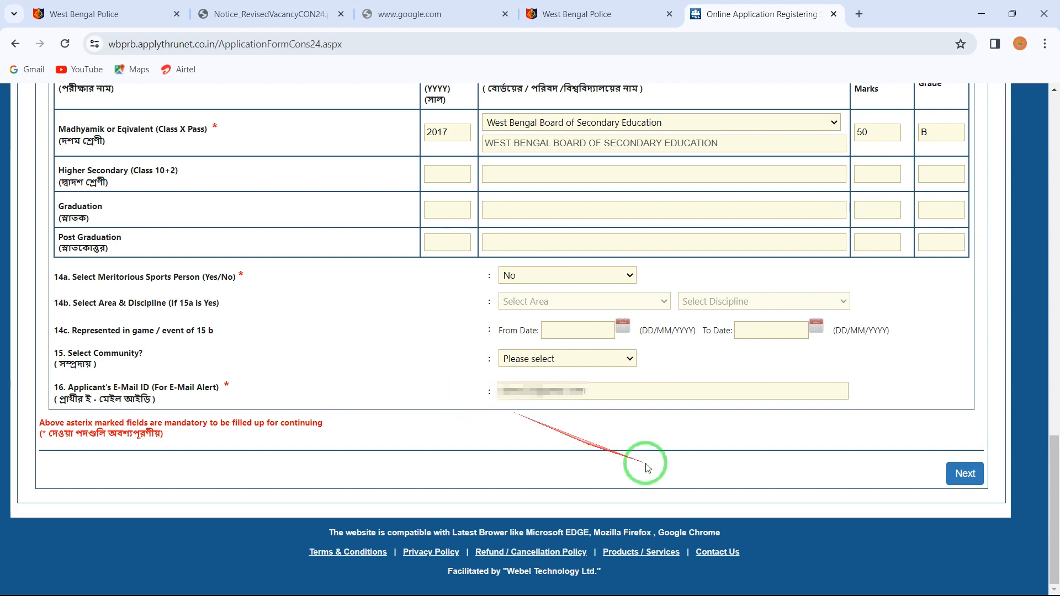
# Proceed with Next and accept the Confirm? dialog with Yes
pyautogui.click(961, 476)
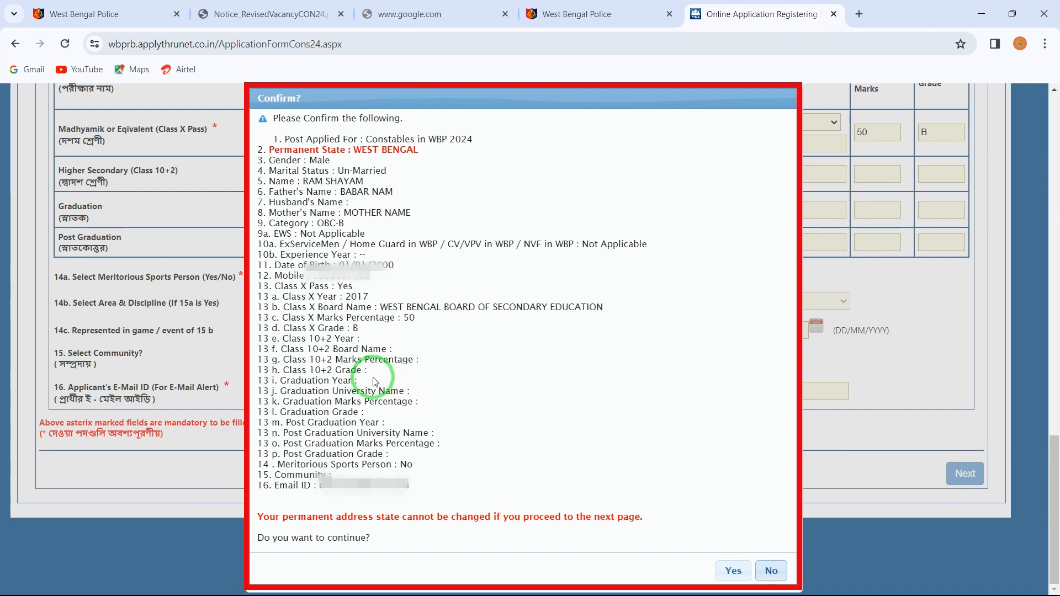
pyautogui.click(735, 571)
# Enter permanent address DEMO, Dakshin Dinajpur district, Tapan police station, P.O. RAMPUR (733140)
pyautogui.scroll(10, 547, 377)
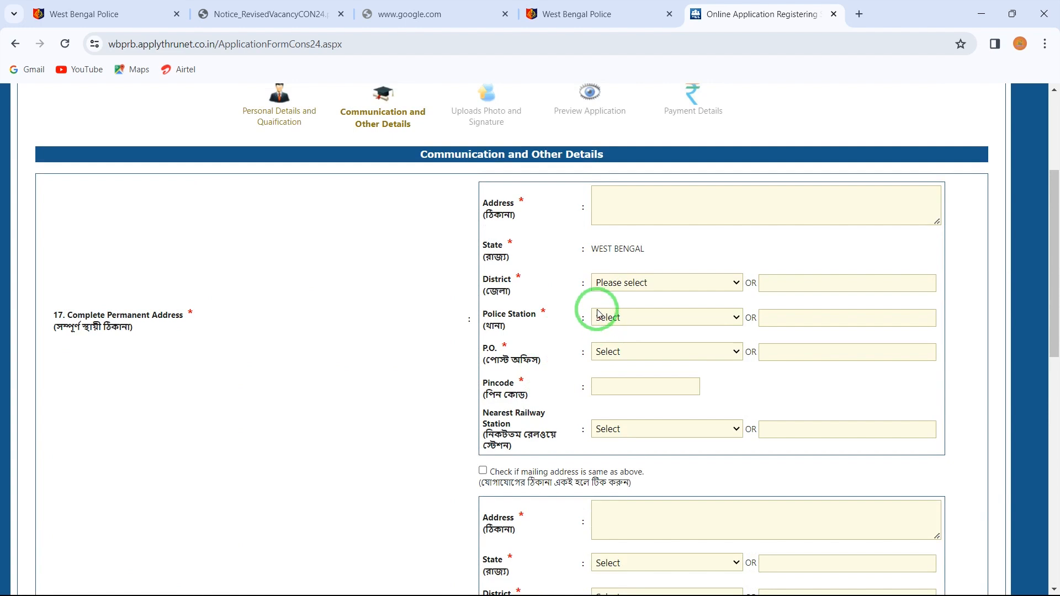
pyautogui.click(628, 212)
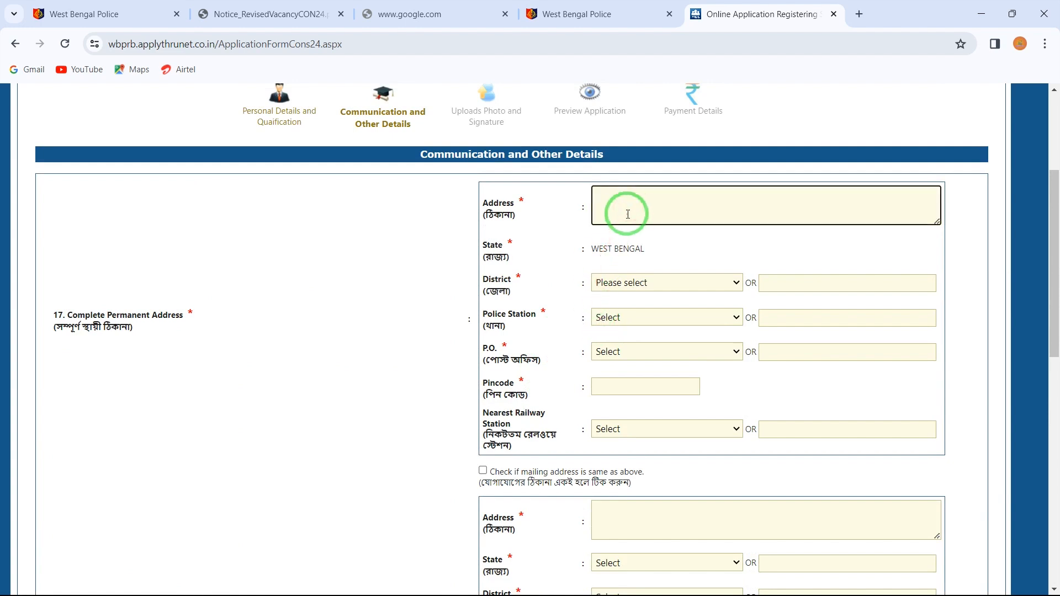
pyautogui.write('DEMO')
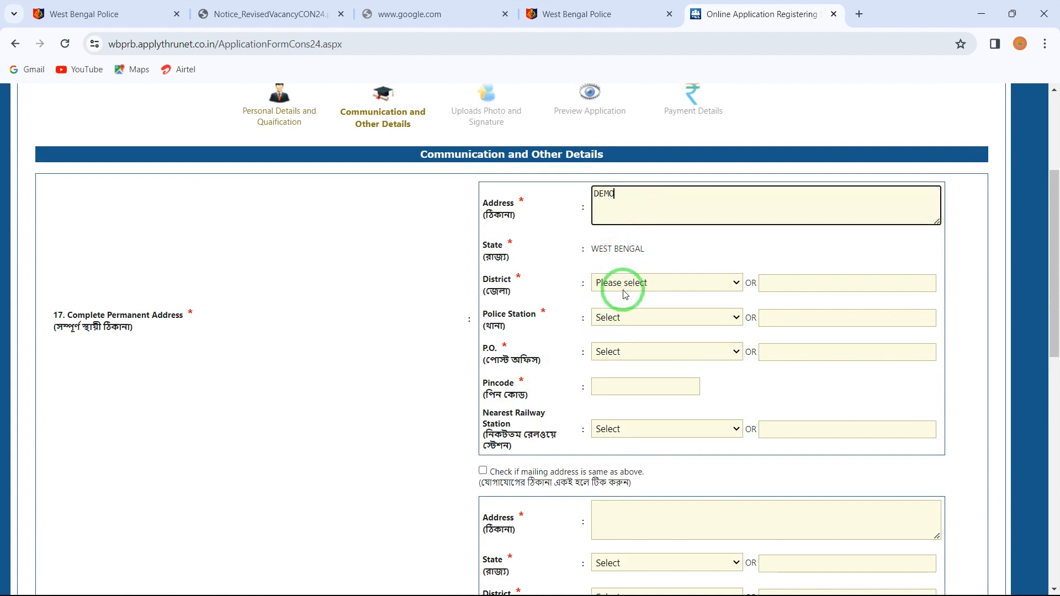
pyautogui.click(625, 294)
pyautogui.click(624, 362)
pyautogui.click(623, 318)
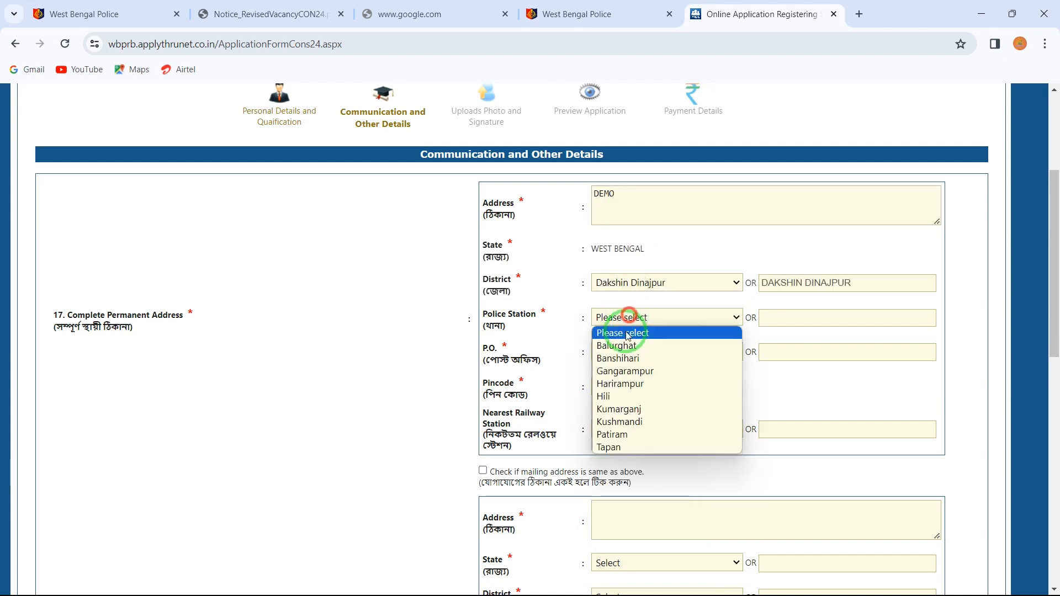
pyautogui.click(636, 355)
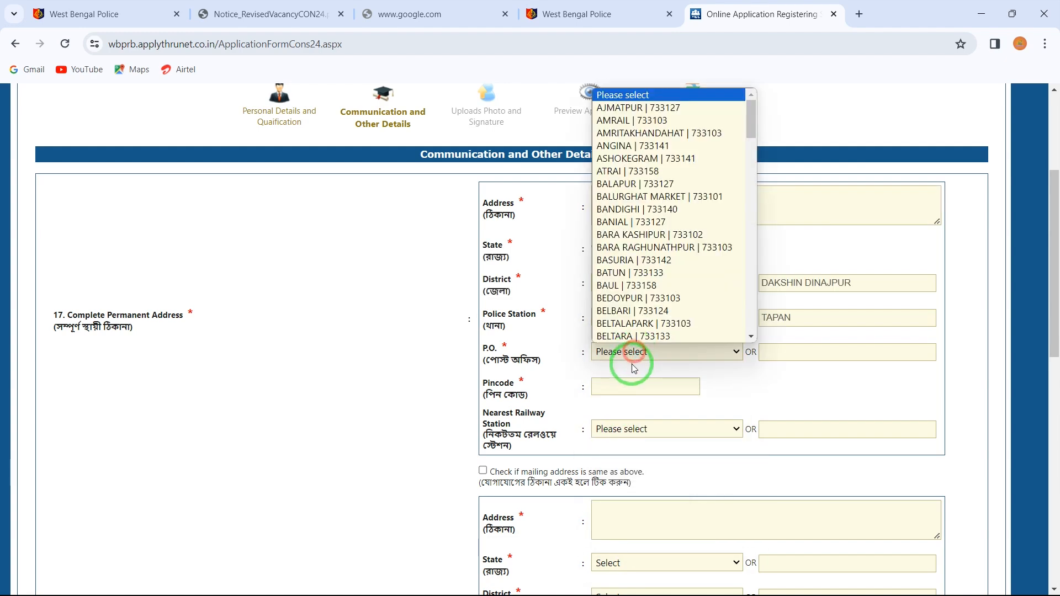
pyautogui.click(627, 267)
# Choose RAMPUR BAZAR (RMPB) as nearest railway station and copy the address to mailing
pyautogui.scroll(-4, 631, 409)
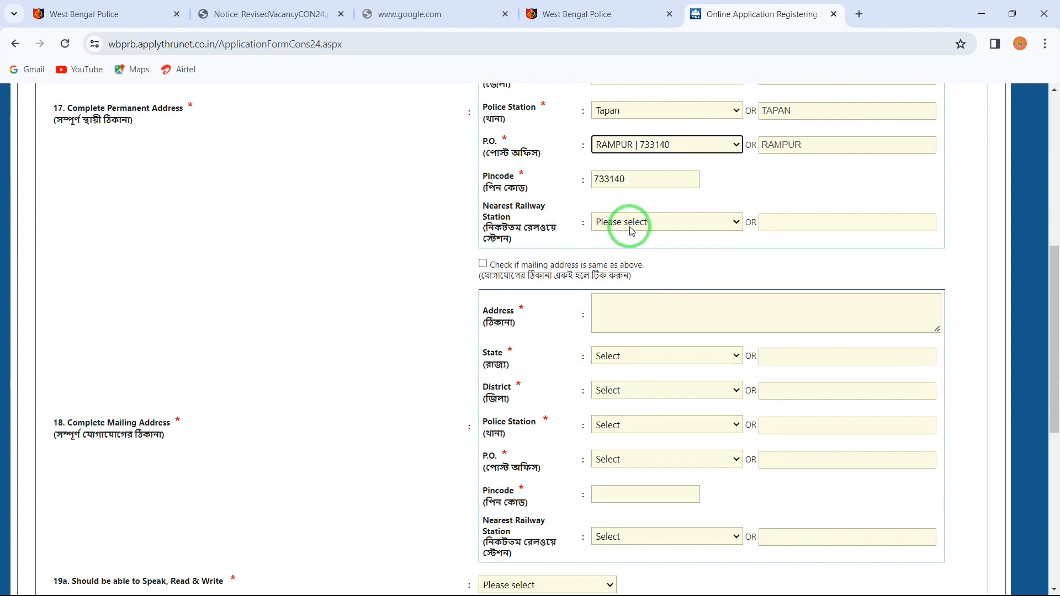
pyautogui.click(632, 226)
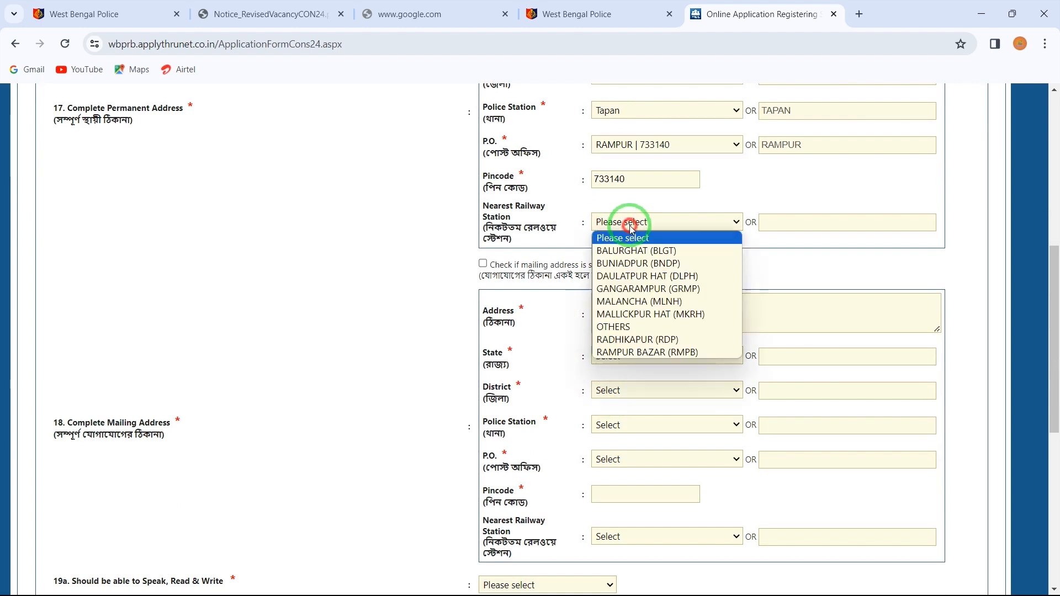
pyautogui.click(618, 354)
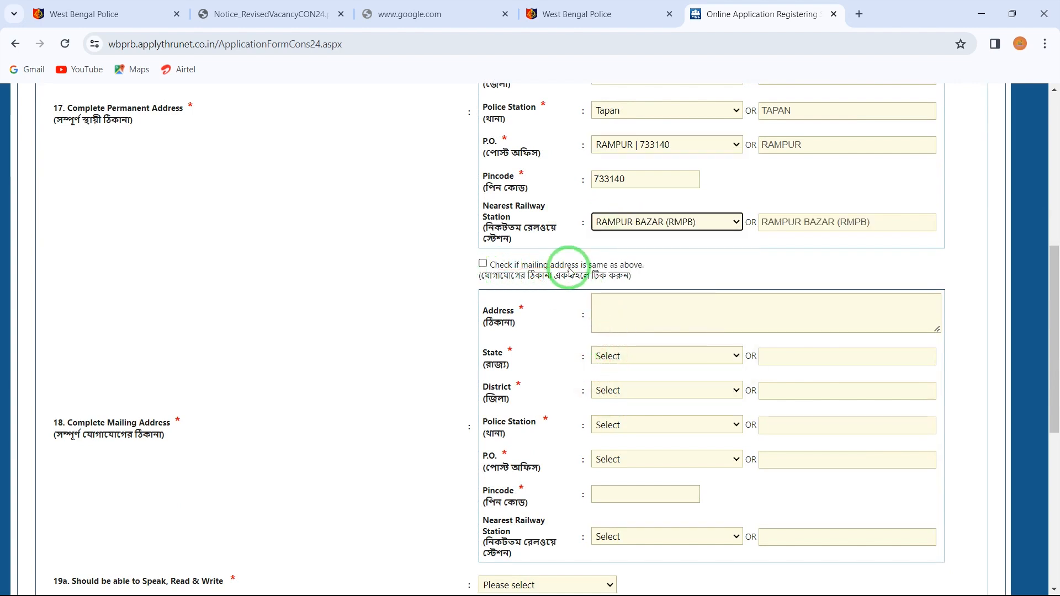
pyautogui.scroll(4, 530, 267)
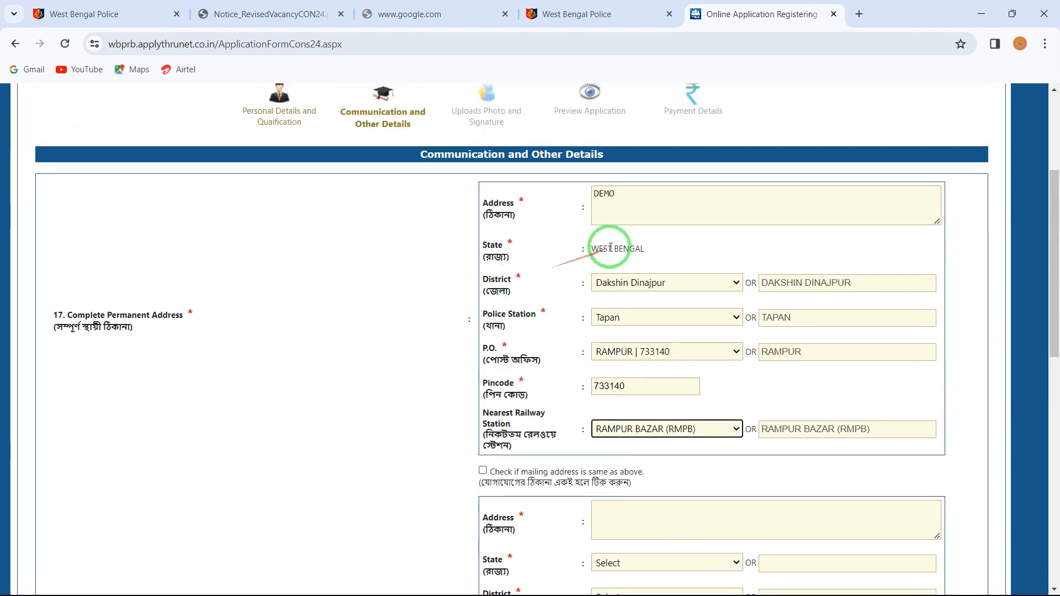
pyautogui.scroll(-4, 679, 364)
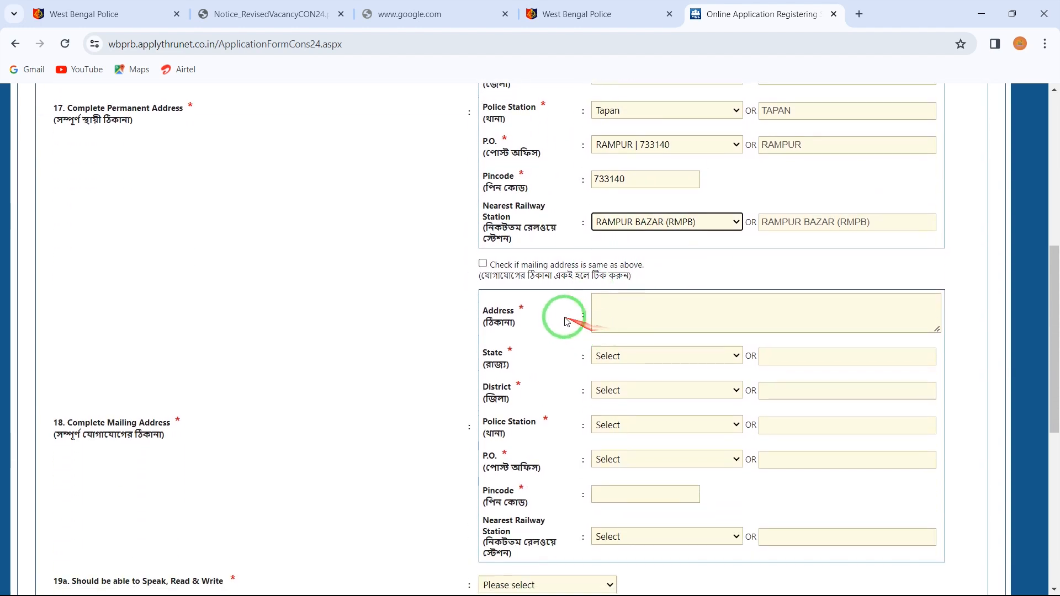
pyautogui.click(484, 264)
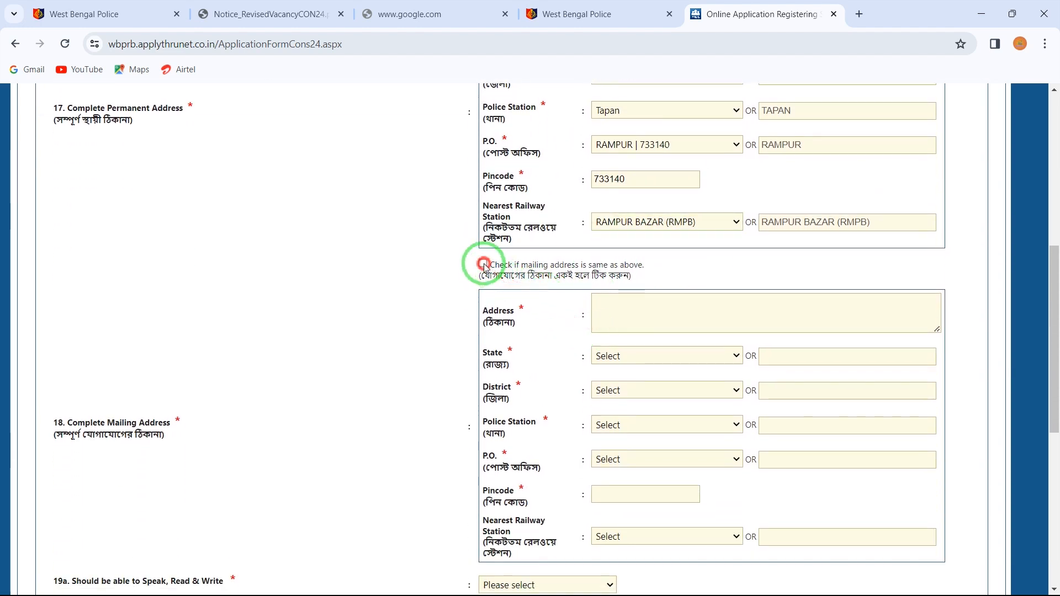
# Choose BENGALI for question 19a, HINDUISM as religion, and No for exempted category
pyautogui.scroll(-6, 617, 316)
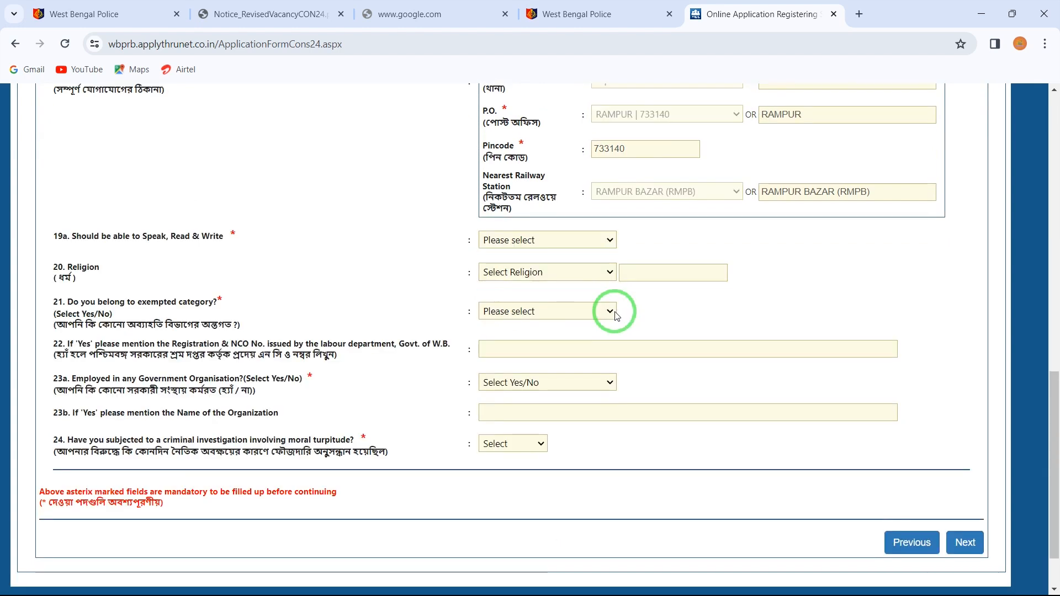
pyautogui.click(559, 242)
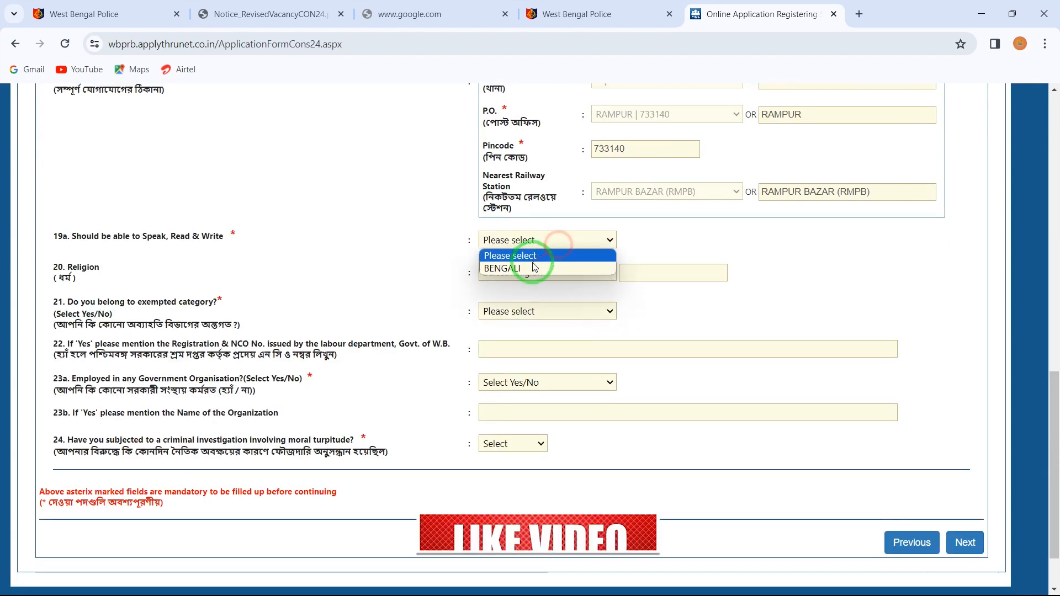
pyautogui.click(534, 268)
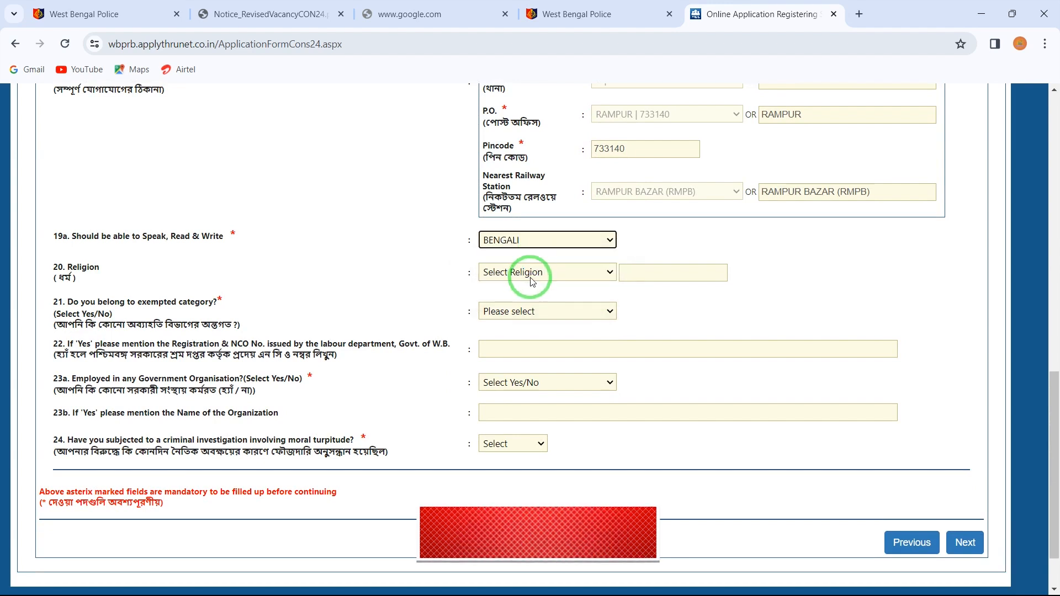
pyautogui.click(532, 278)
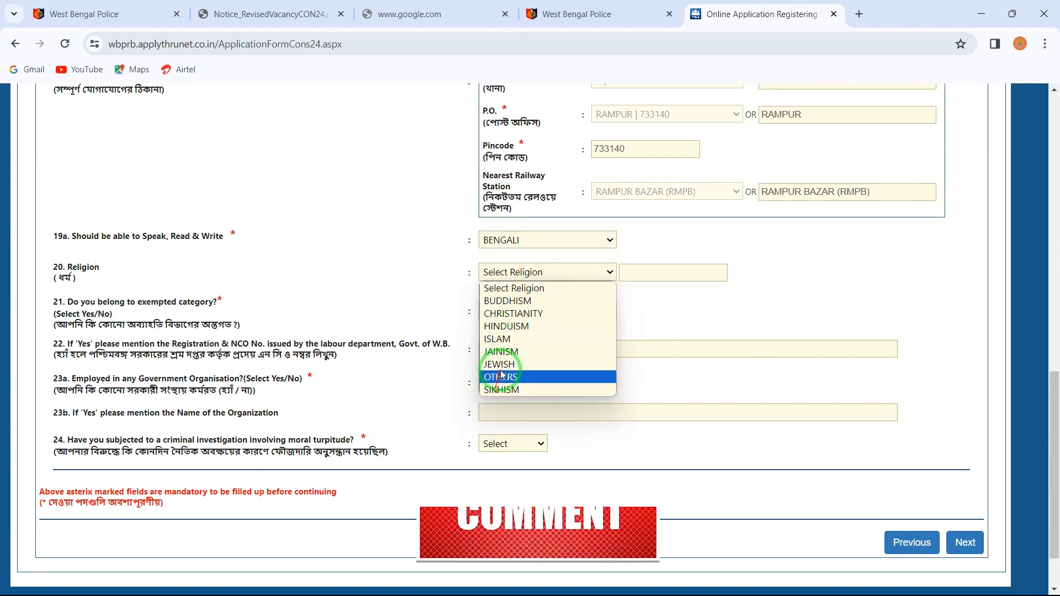
pyautogui.click(513, 327)
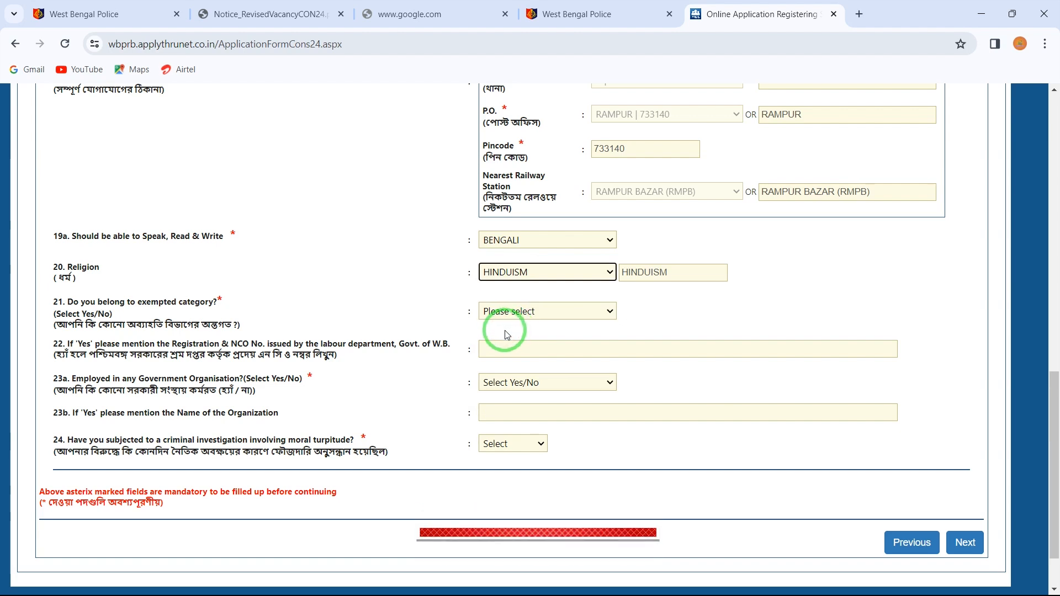
pyautogui.click(515, 312)
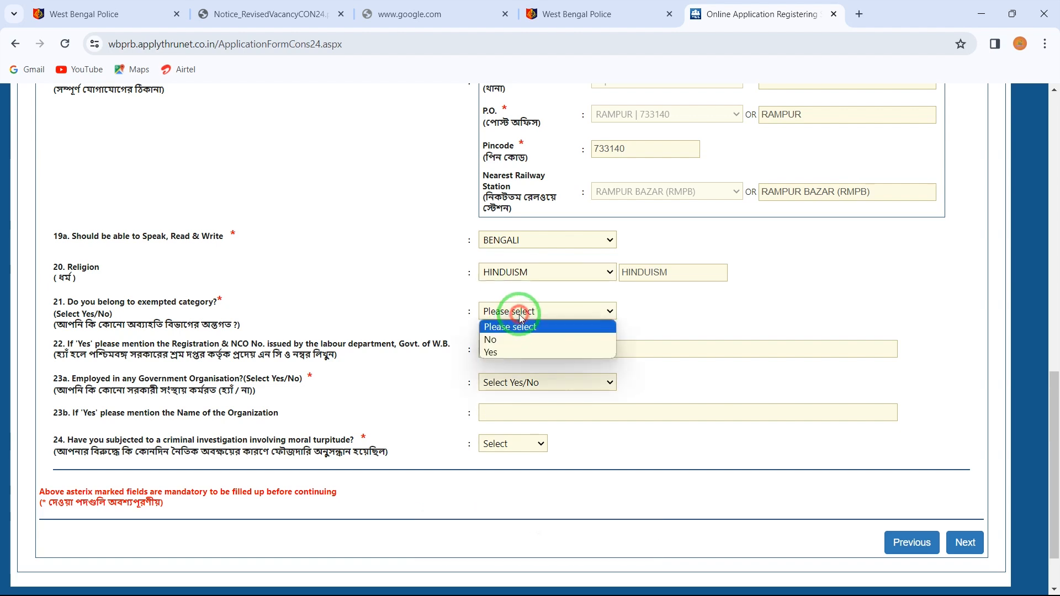
pyautogui.click(503, 344)
pyautogui.scroll(-1, 190, 250)
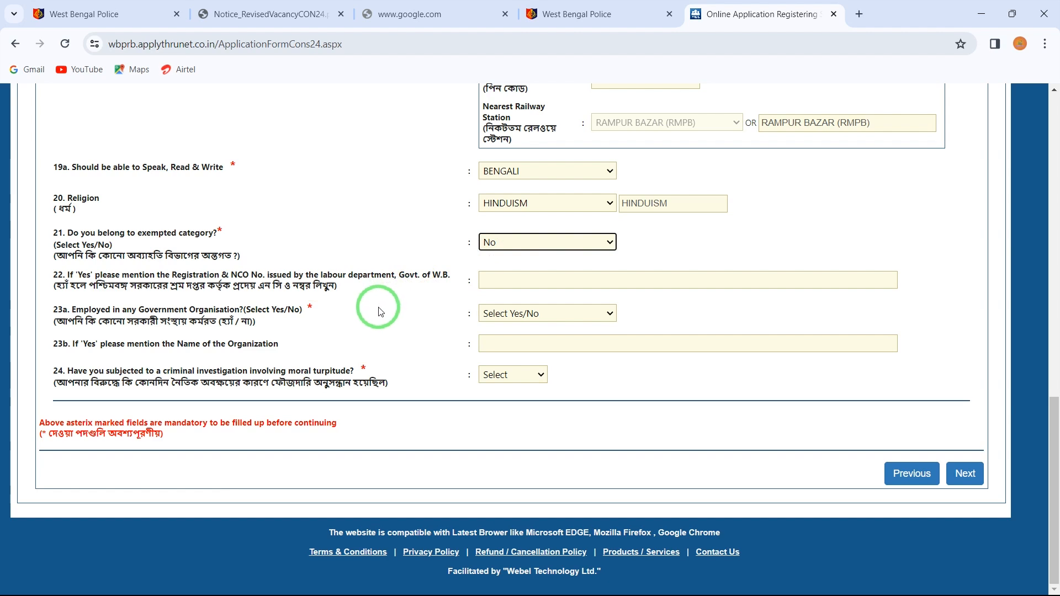
# Answer No to Government employment and No to question 24 on criminal investigation
pyautogui.click(500, 313)
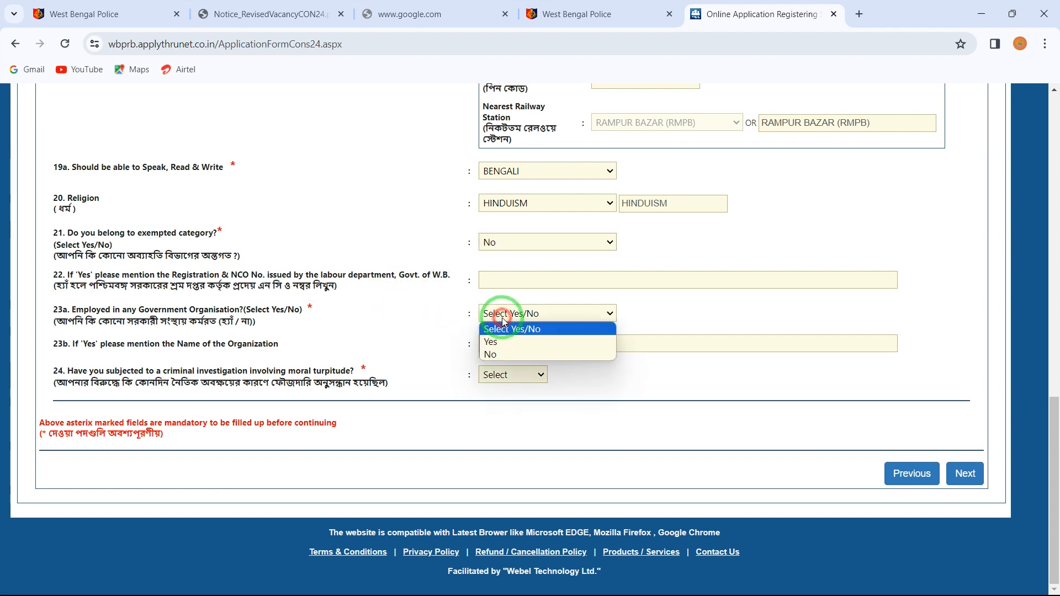
pyautogui.click(491, 355)
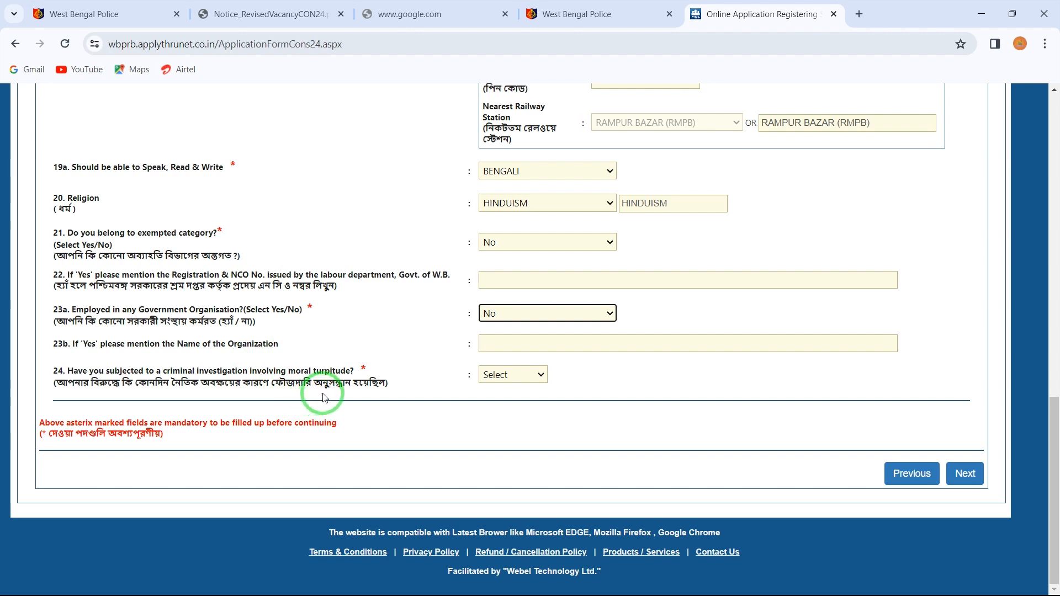
pyautogui.click(516, 375)
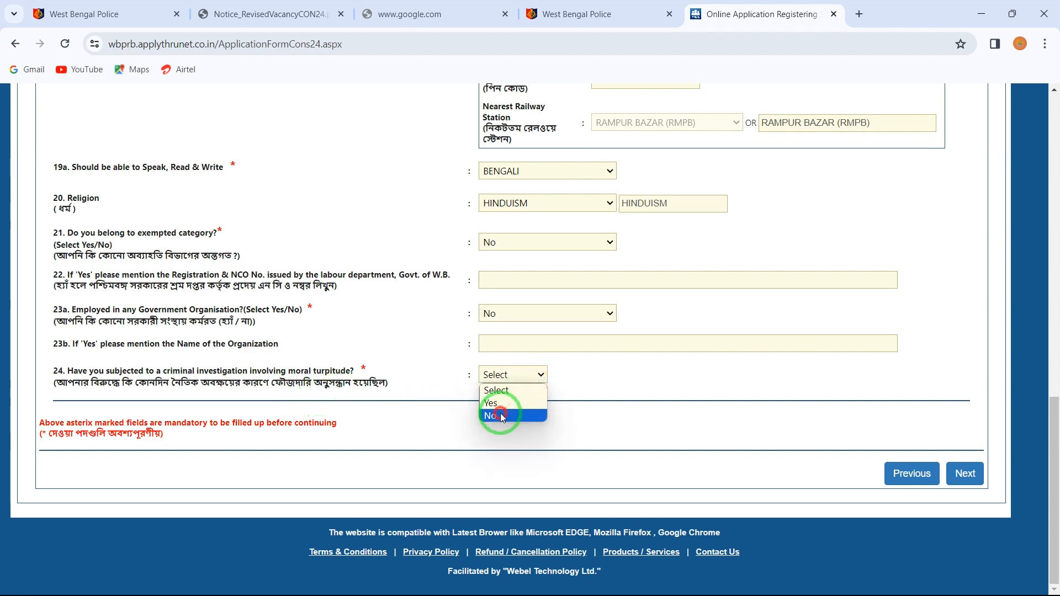
pyautogui.click(504, 419)
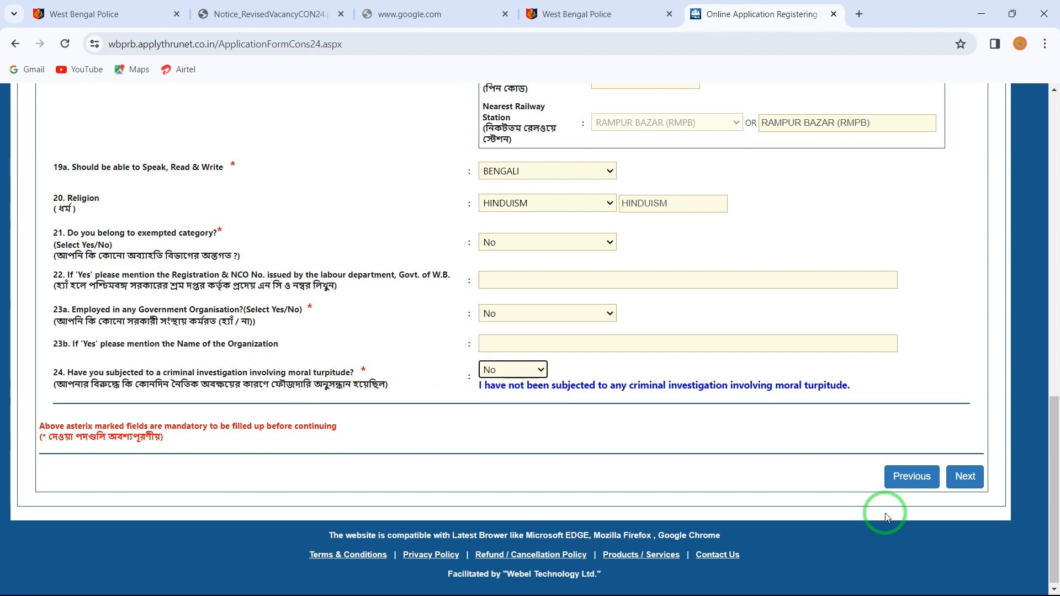
# Submit the communication details and accept the Confirm? summary to reach photo and signature upload
pyautogui.click(962, 483)
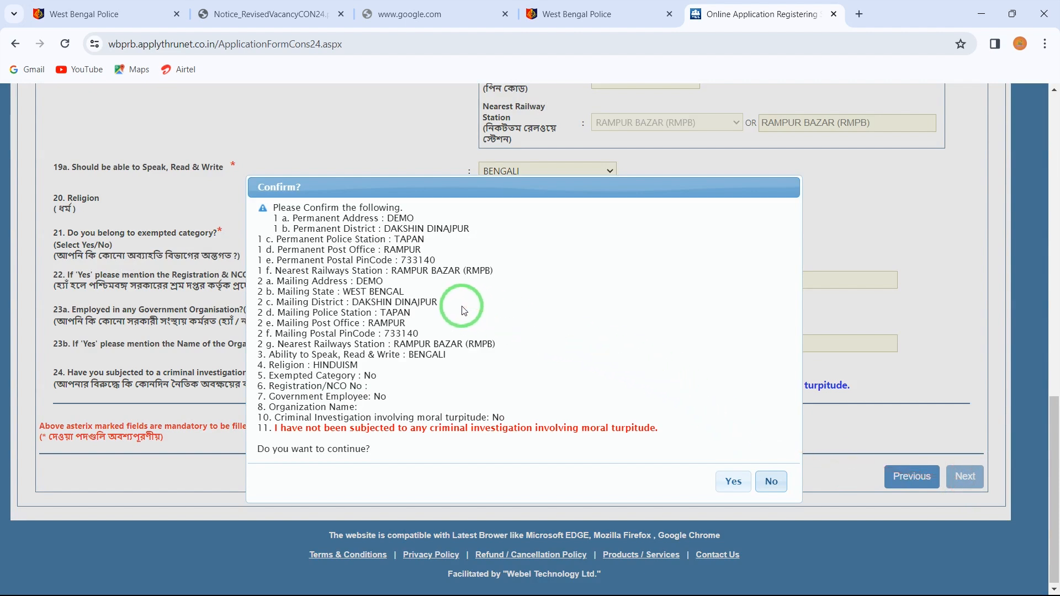
pyautogui.click(727, 483)
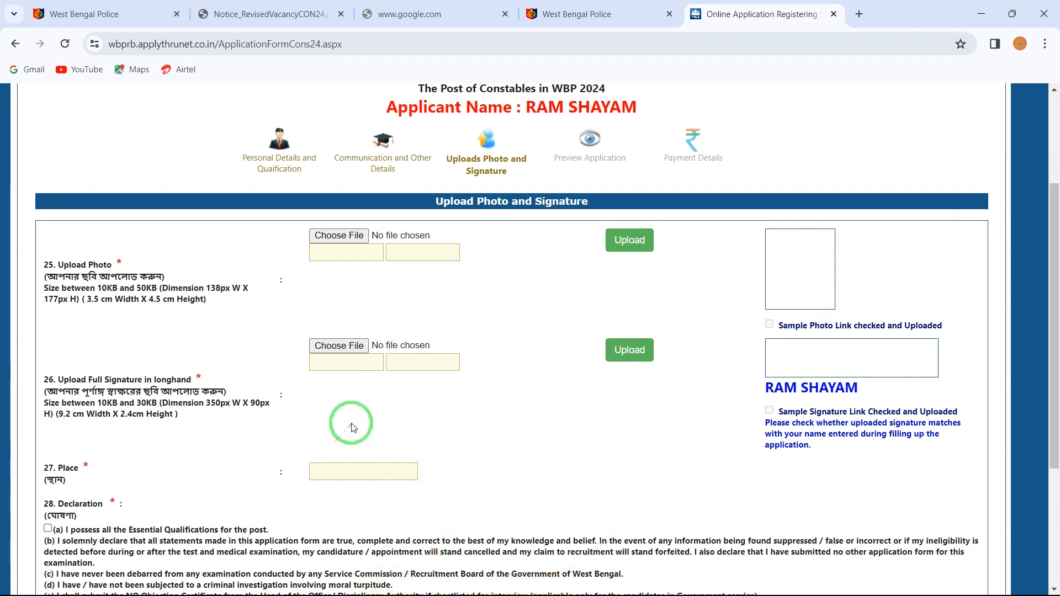
# Load the photo 20240313_103346.jpg from Downloads into the photo cropper
pyautogui.click(325, 236)
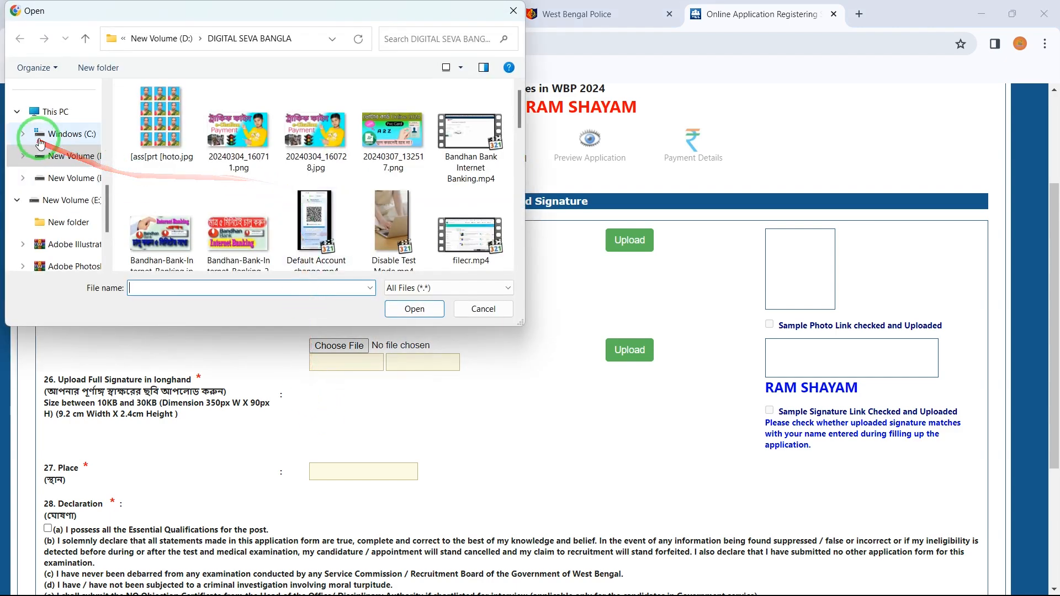
pyautogui.scroll(5, 61, 210)
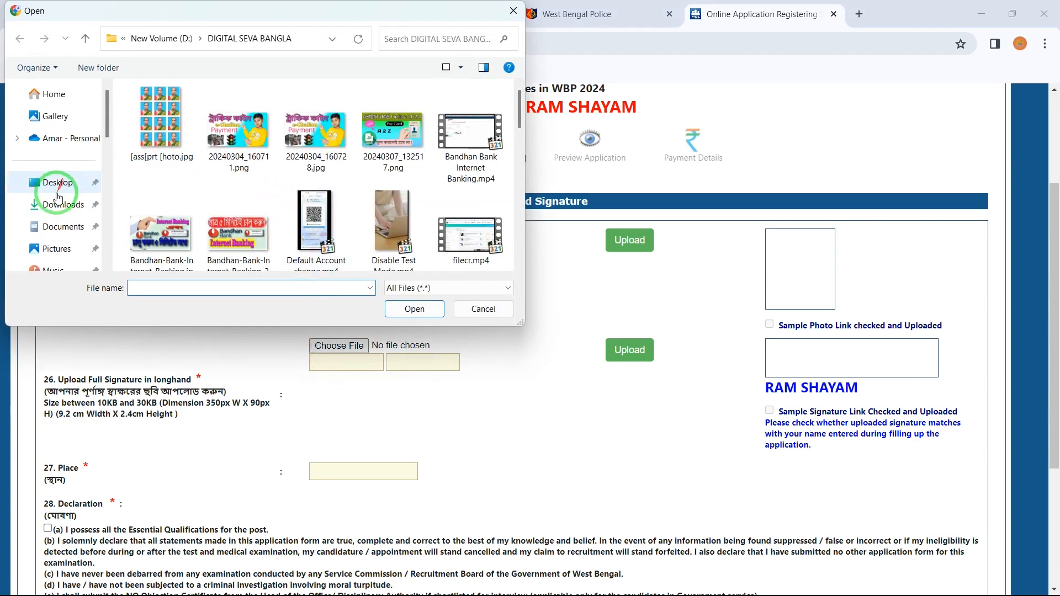
pyautogui.click(62, 207)
pyautogui.doubleClick(223, 148)
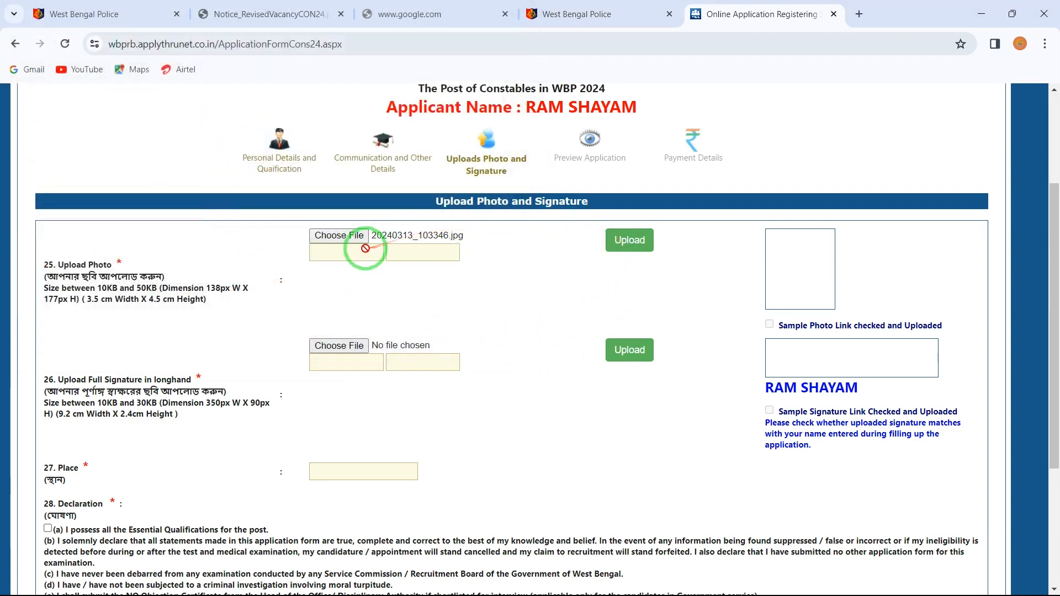
pyautogui.click(622, 243)
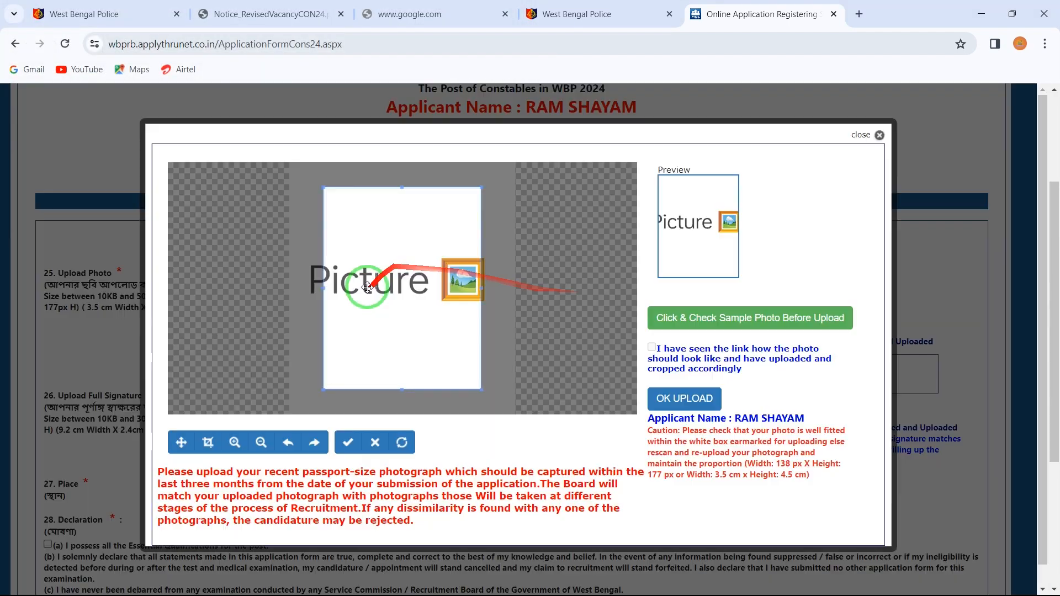
# Zoom the photo out in the cropper until it fits the crop frame
pyautogui.click(234, 444)
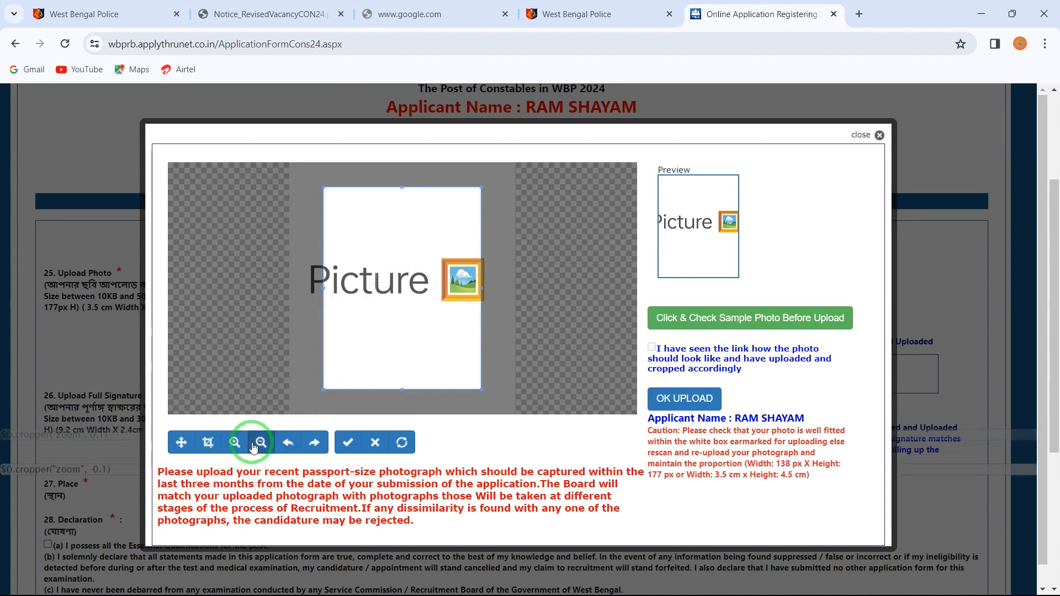
pyautogui.click(259, 443)
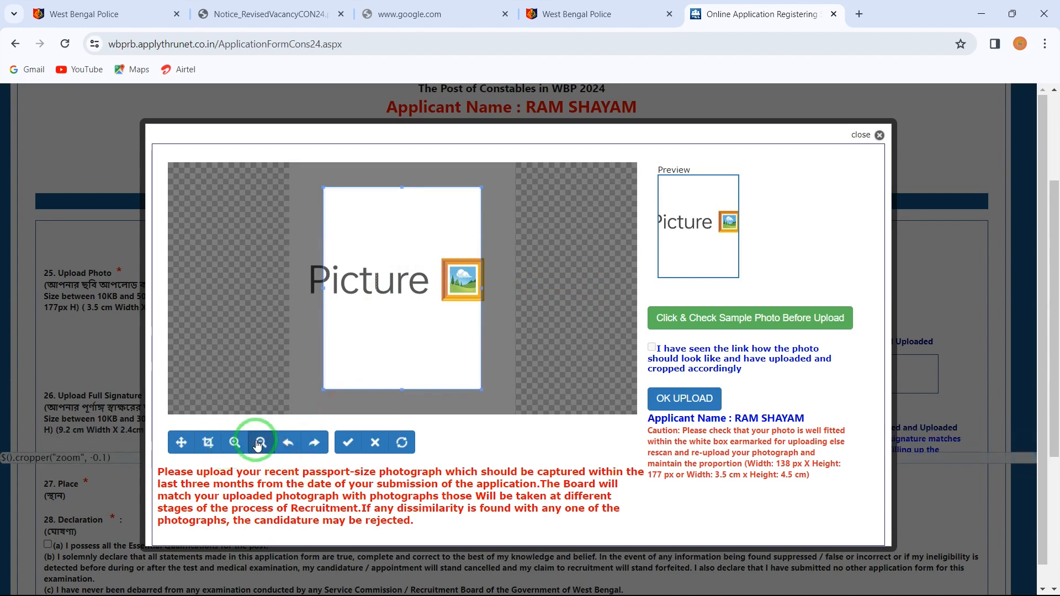
pyautogui.click(260, 444)
pyautogui.click(259, 444)
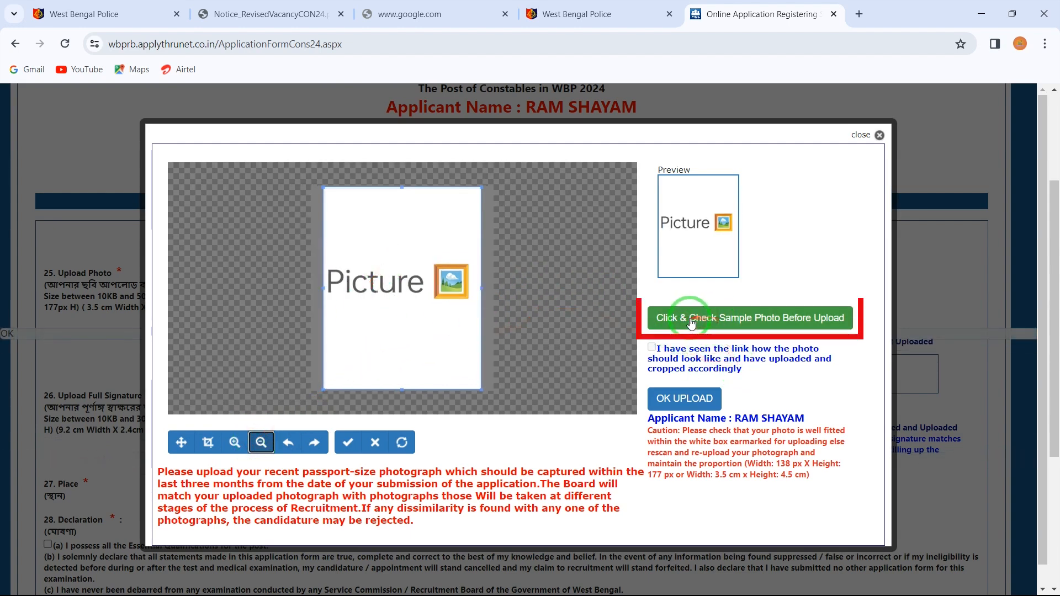
# Review the sample photo, tick its acknowledgement, and upload the cropped photo
pyautogui.click(749, 321)
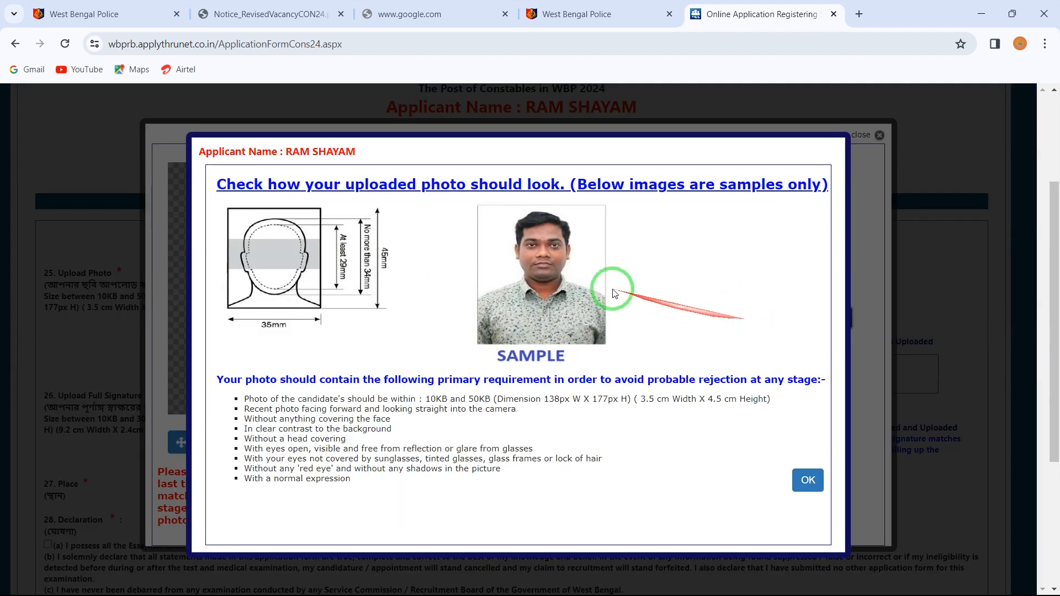
pyautogui.click(808, 479)
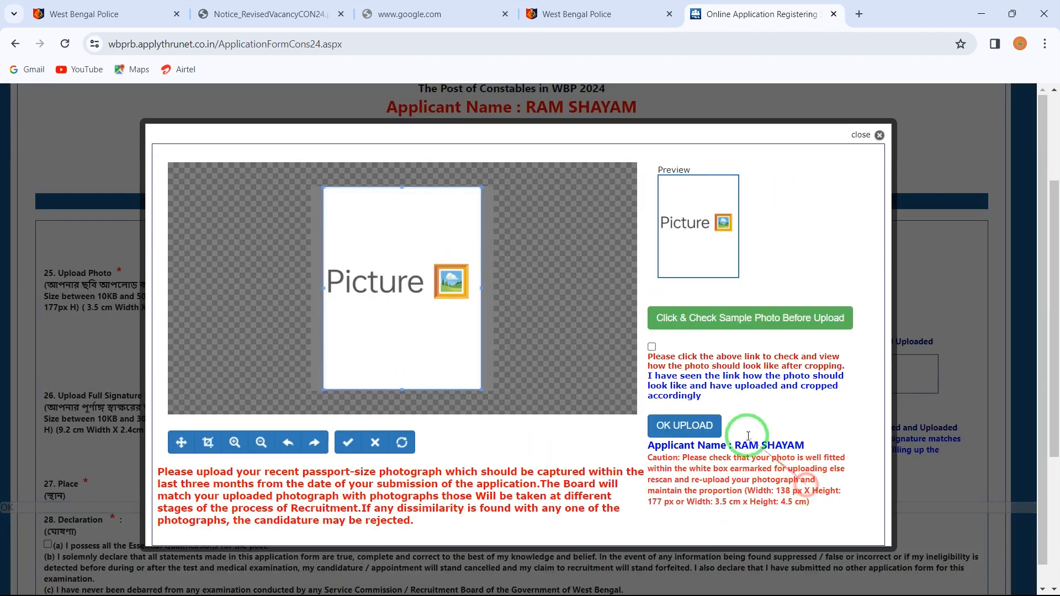
pyautogui.click(652, 348)
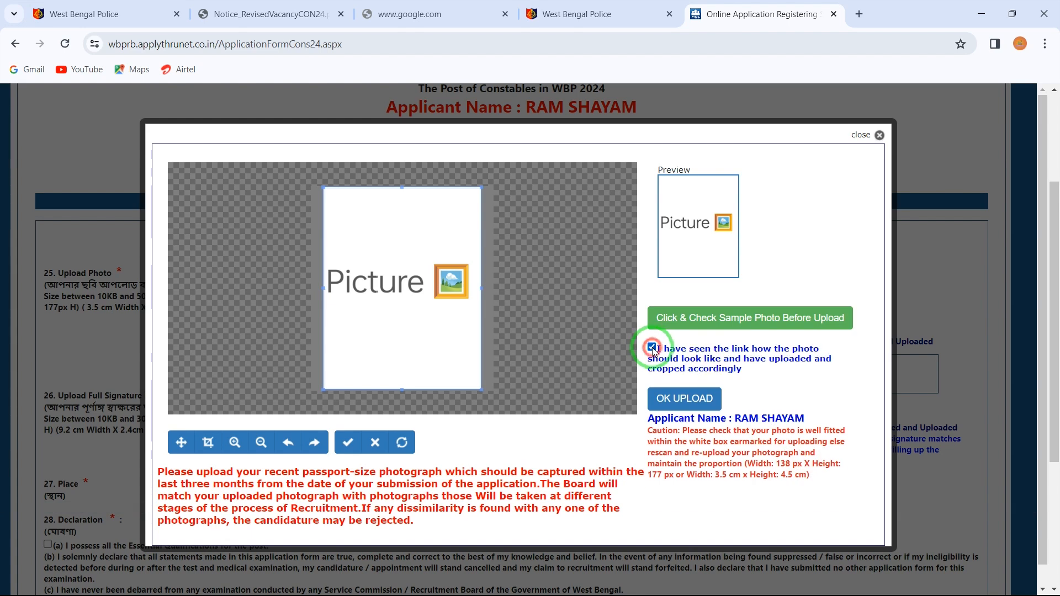
pyautogui.click(683, 399)
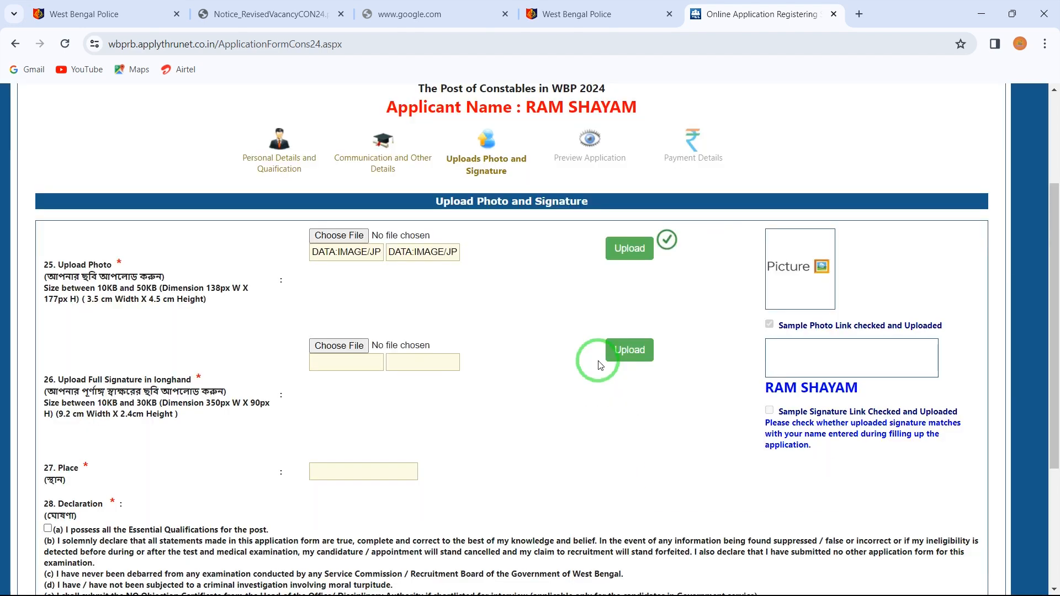
# Load signature 20240313_103419.jpg into the cropper, zoom it out and shift the crop frame over it
pyautogui.scroll(-3, 365, 356)
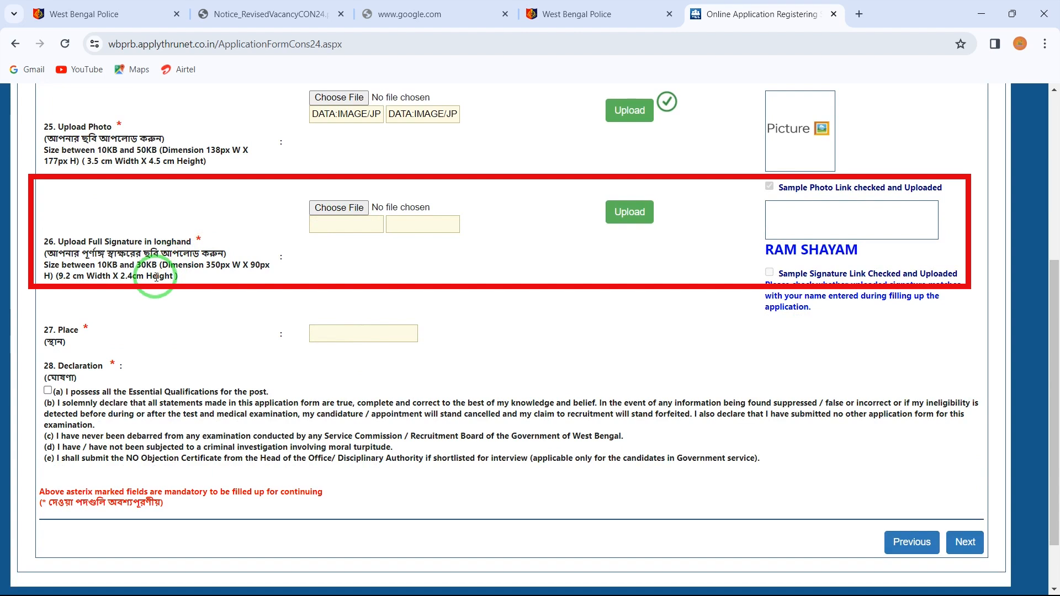
pyautogui.click(352, 208)
pyautogui.click(185, 163)
pyautogui.click(185, 163)
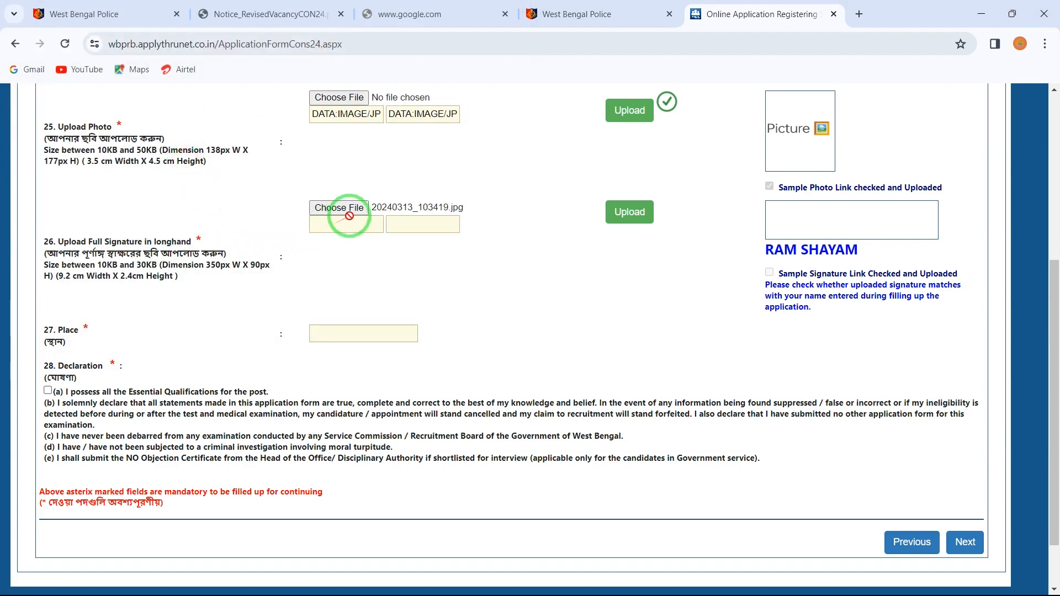
pyautogui.click(627, 212)
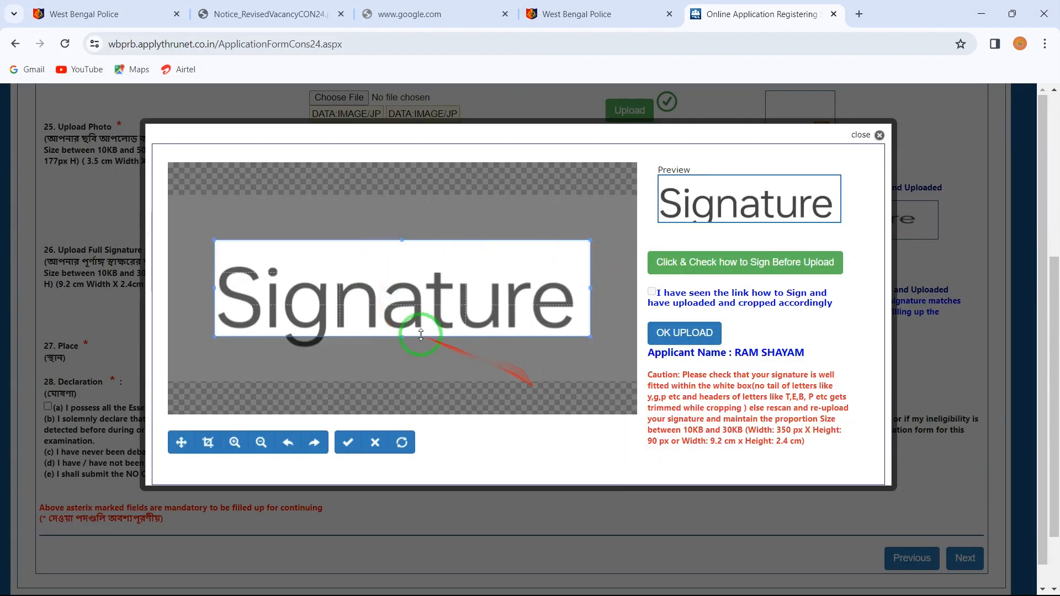
pyautogui.click(260, 443)
pyautogui.click(261, 444)
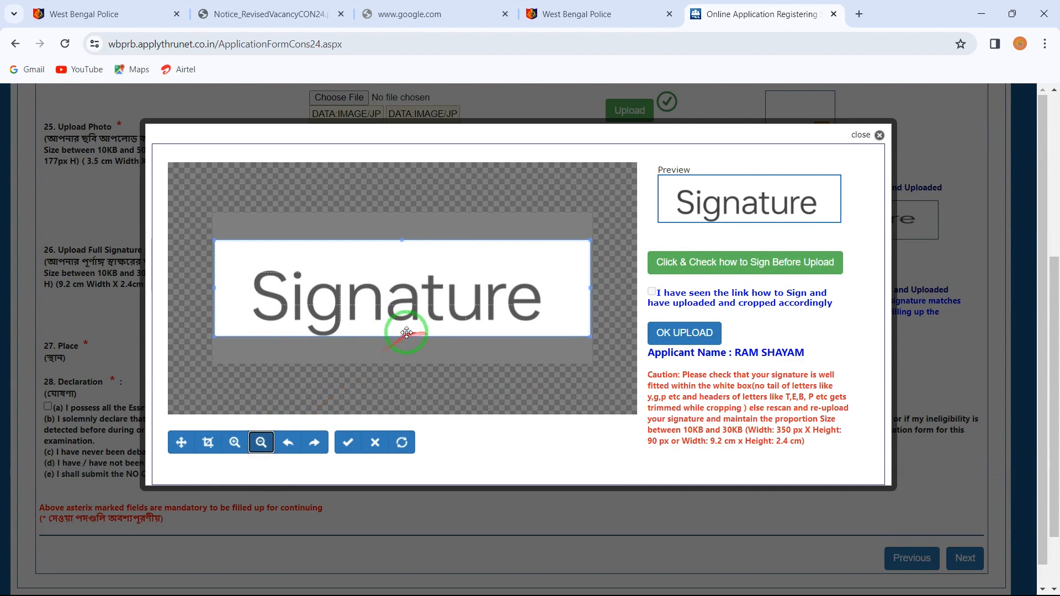
pyautogui.moveTo(406, 300); pyautogui.dragTo(403, 310)
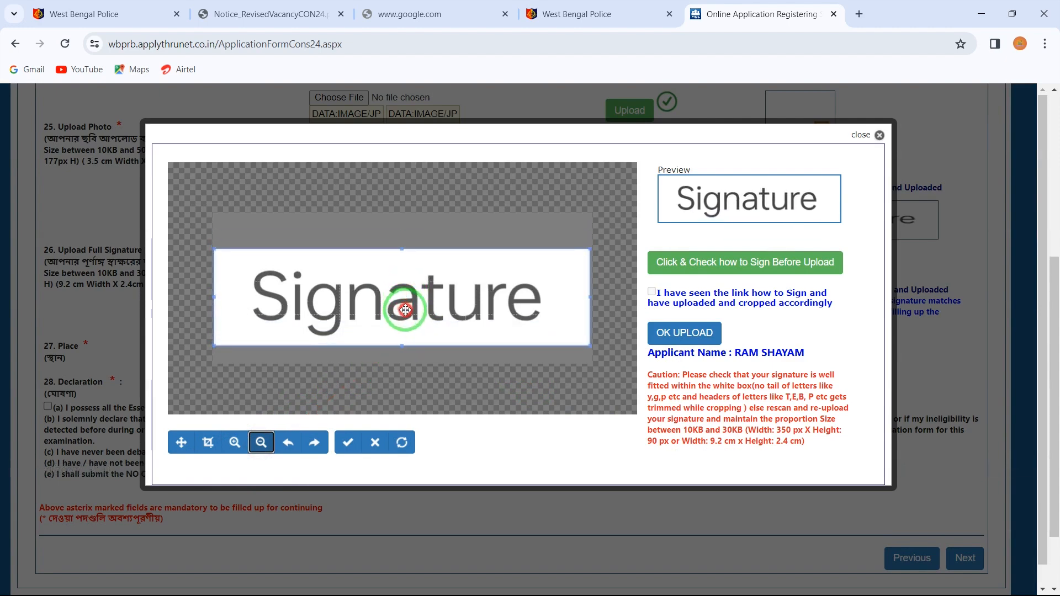
# Review the long-hand signature sample, tick its acknowledgement, and upload the cropped signature
pyautogui.click(717, 265)
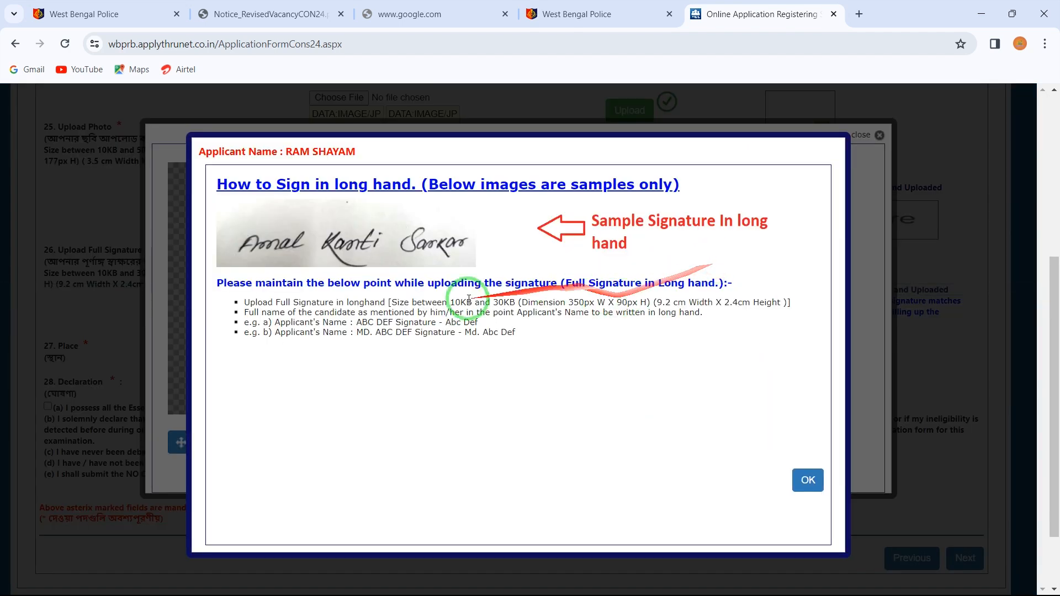
pyautogui.click(809, 481)
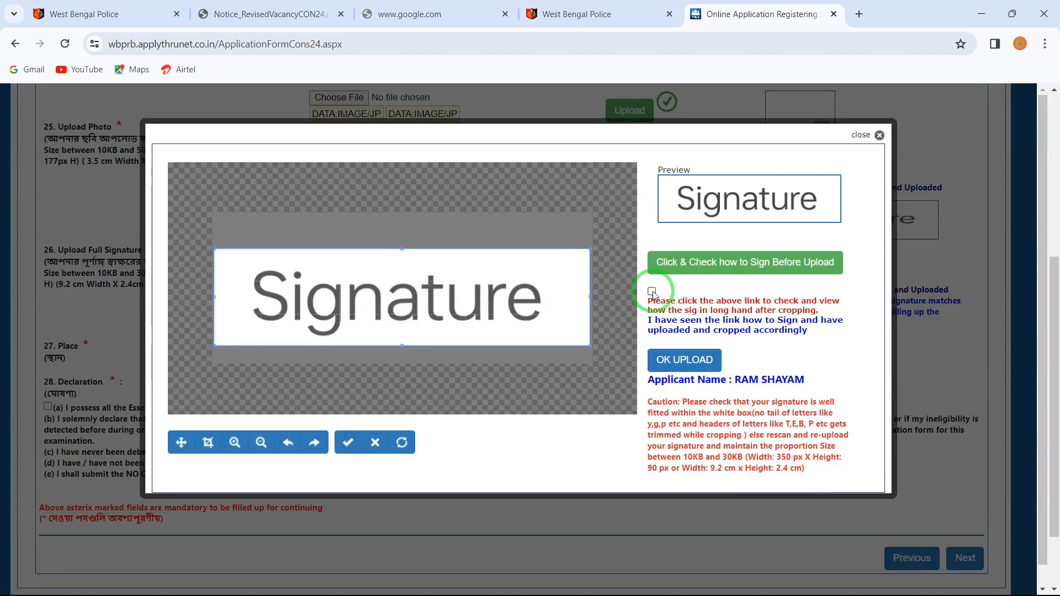
pyautogui.click(652, 292)
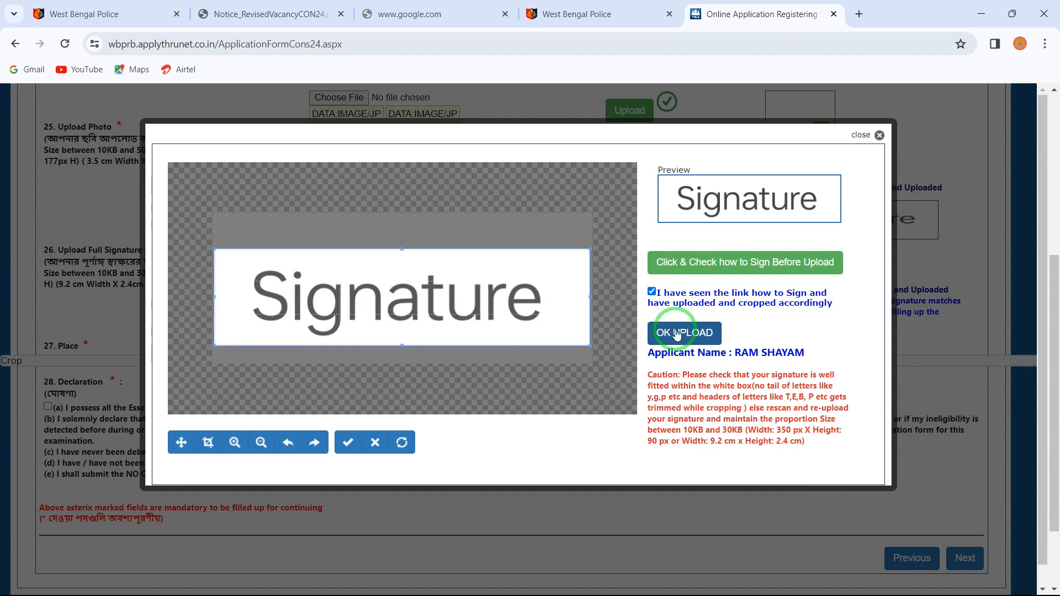
pyautogui.click(677, 334)
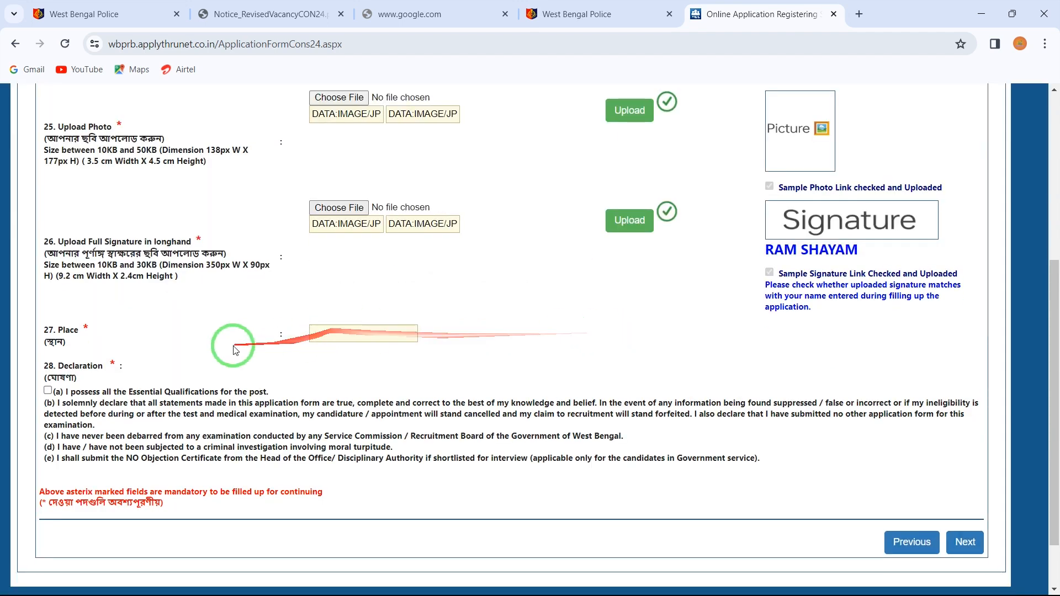
# Enter place DEMO, accept declaration (a), and confirm to reach the application preview
pyautogui.click(339, 335)
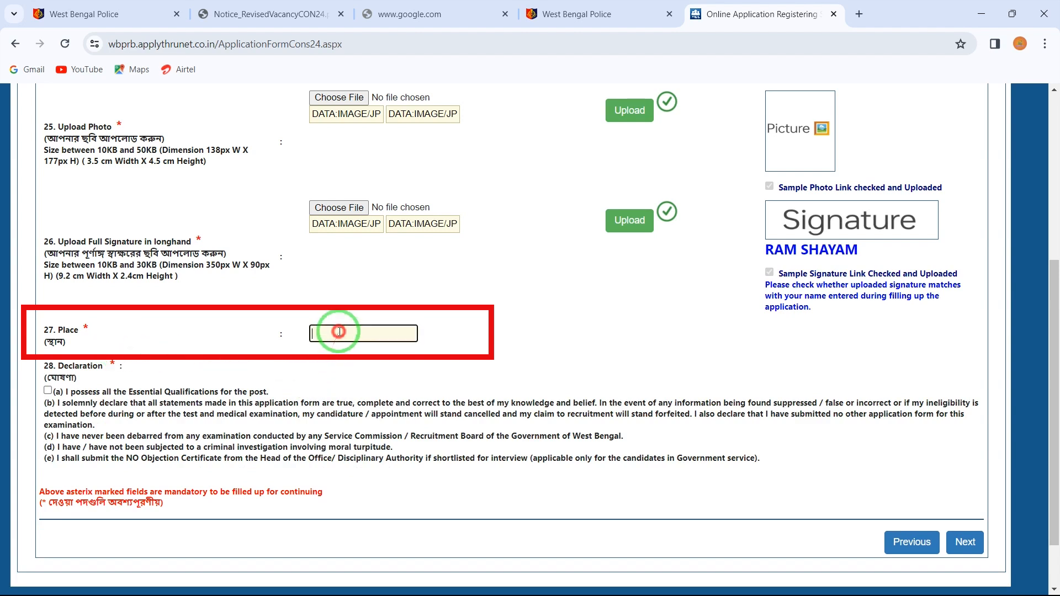
pyautogui.write('DEMO')
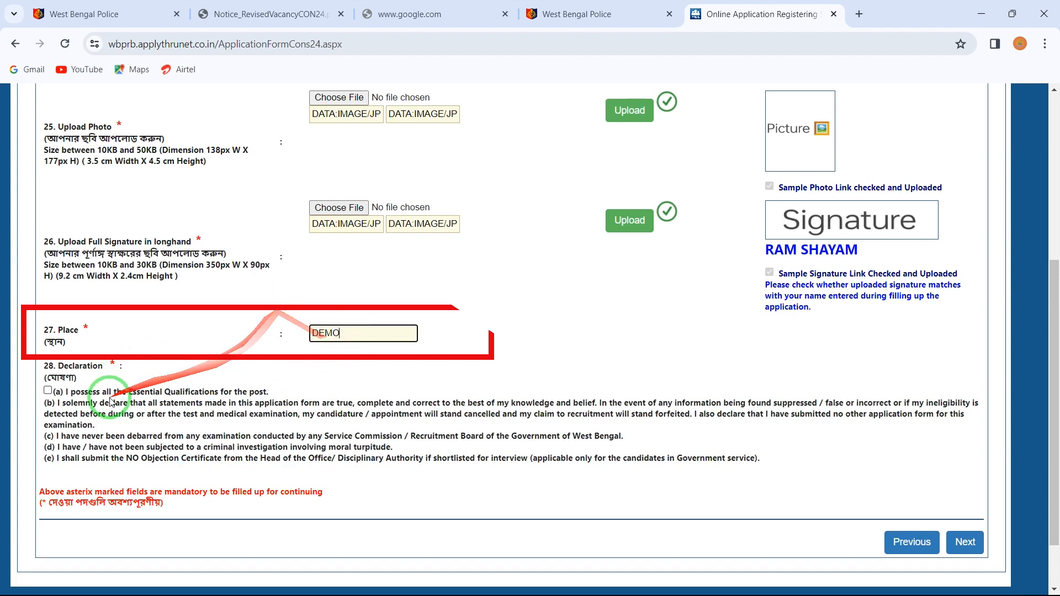
pyautogui.click(49, 391)
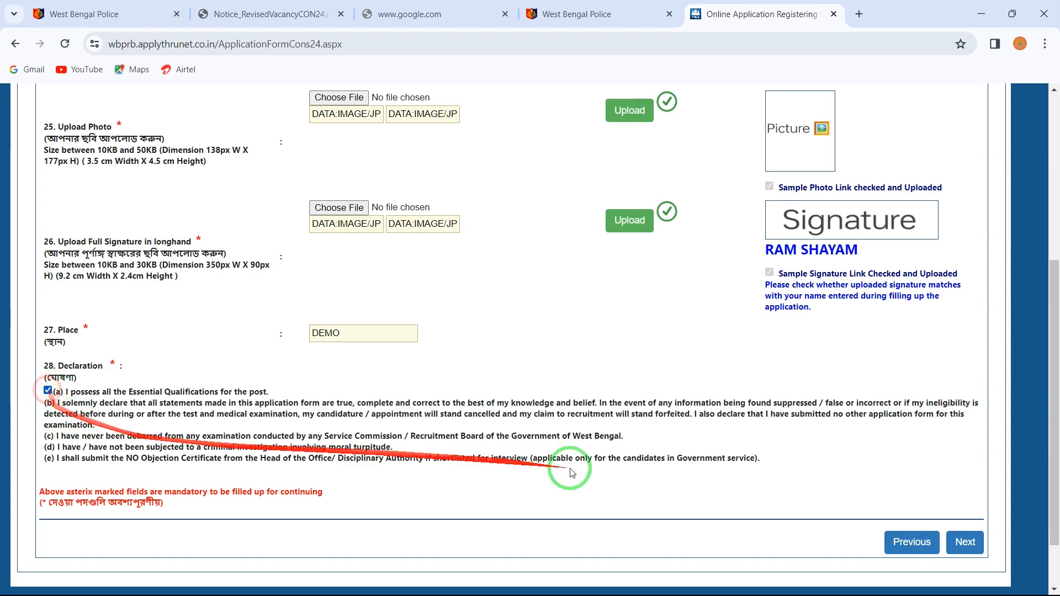
pyautogui.click(965, 544)
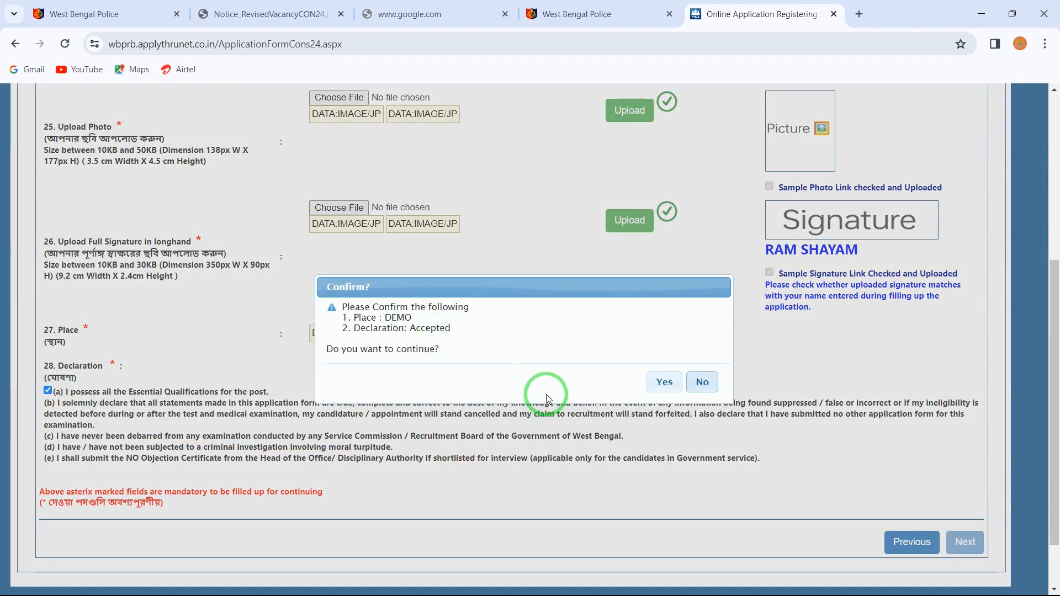
pyautogui.click(664, 382)
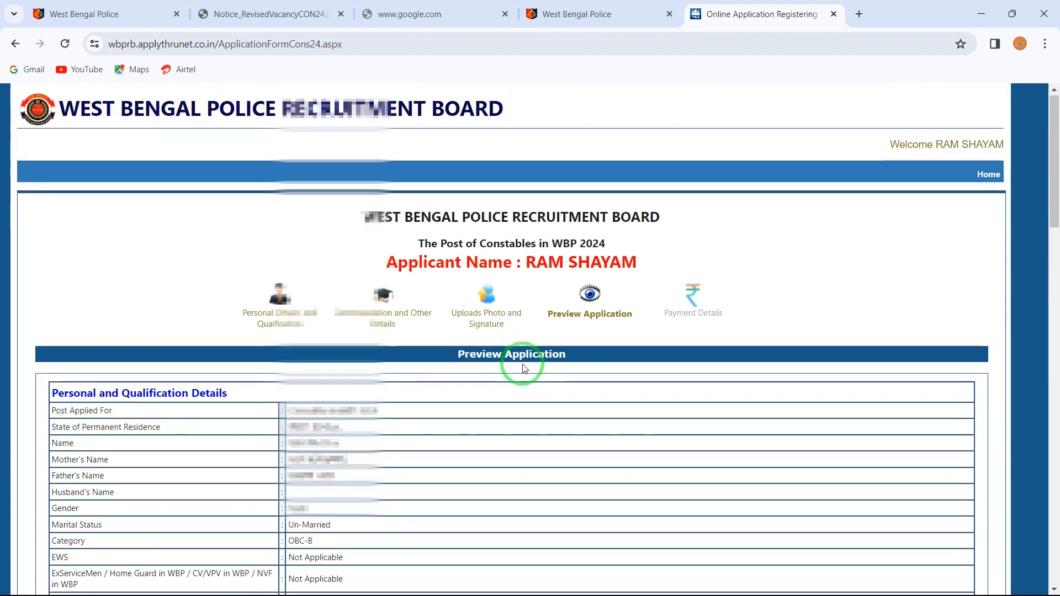
# Tick the name, mother's name, OBC-B category and remaining checklist items, then confirm the preview
pyautogui.scroll(-5, 524, 368)
pyautogui.scroll(-9, 523, 370)
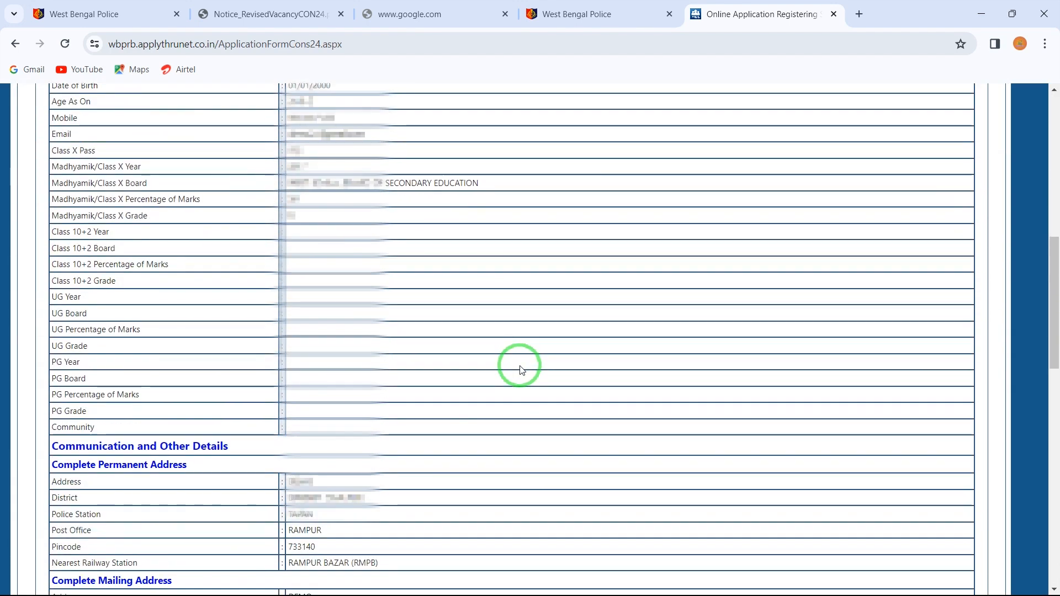
pyautogui.scroll(-10, 522, 370)
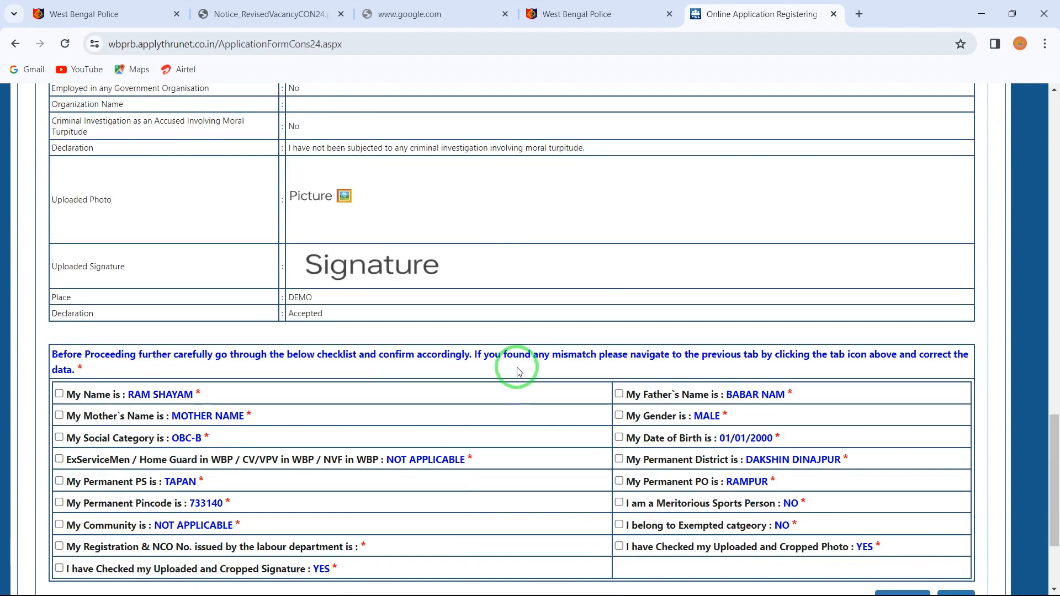
pyautogui.scroll(-2, 518, 371)
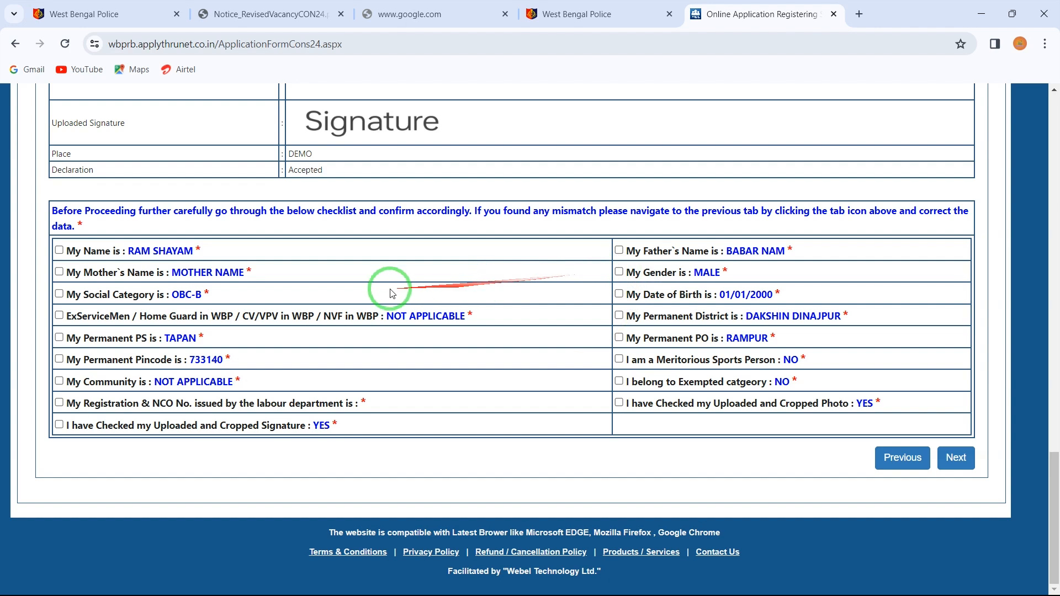
pyautogui.click(59, 251)
pyautogui.click(59, 271)
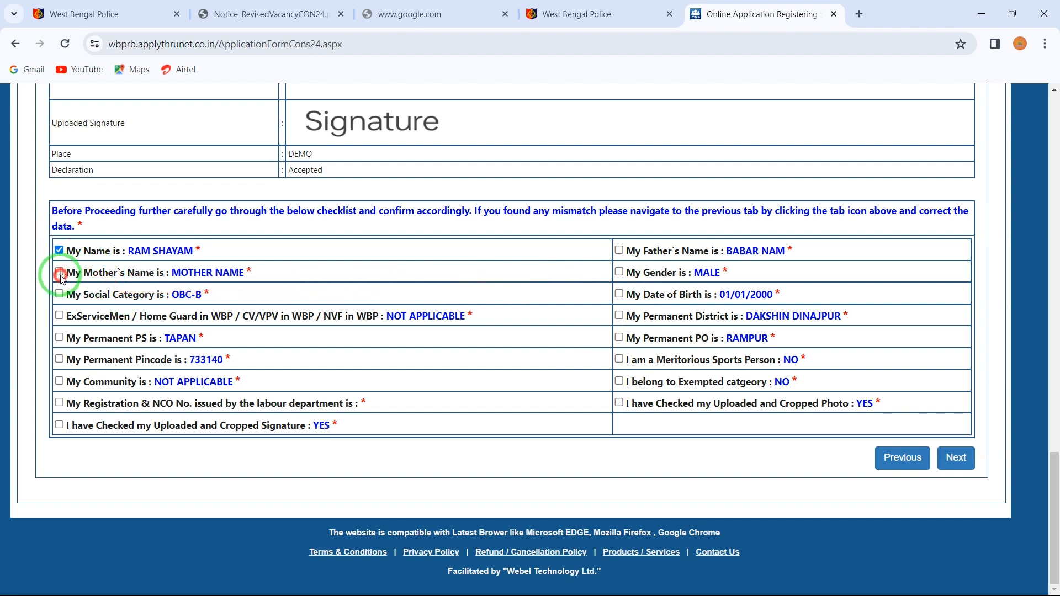
pyautogui.click(59, 293)
pyautogui.click(66, 316)
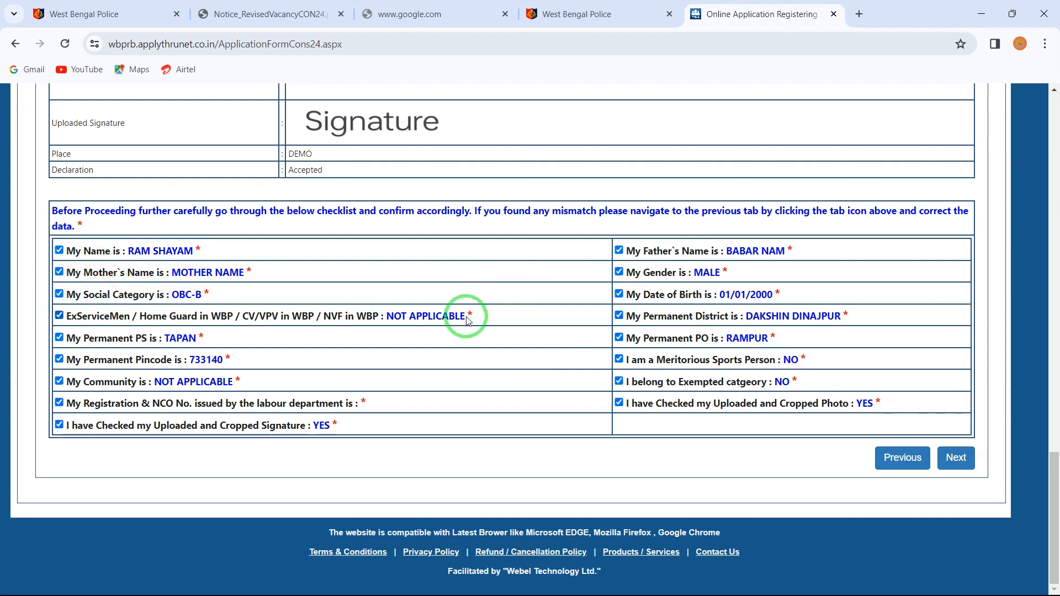
pyautogui.click(956, 458)
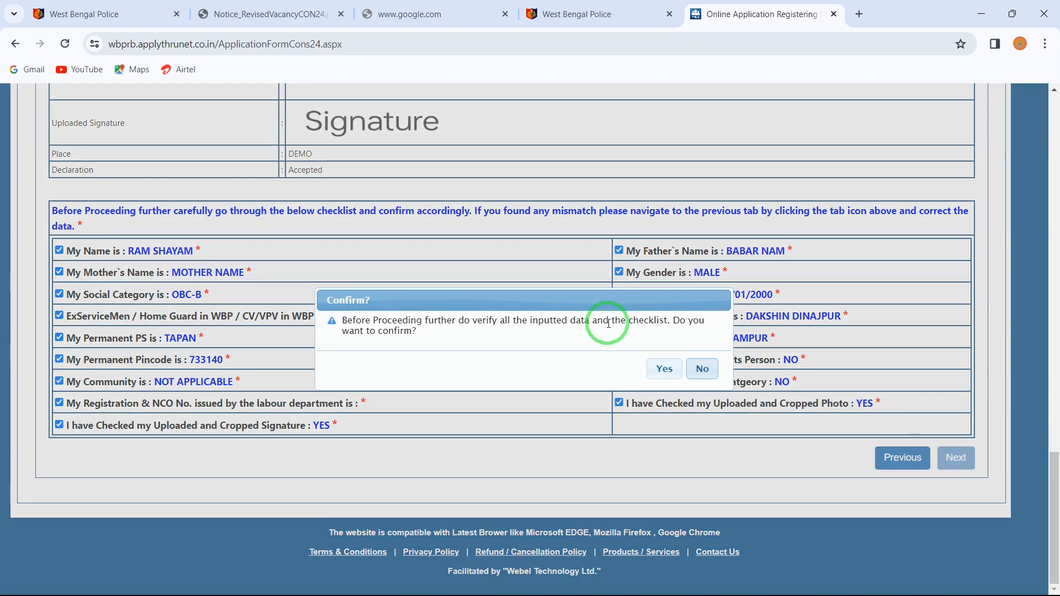
pyautogui.click(665, 370)
# Choose Online Payment through HDFC PAYU, accept the terms, and submit the application for the ₹170 fee
pyautogui.scroll(-3, 588, 319)
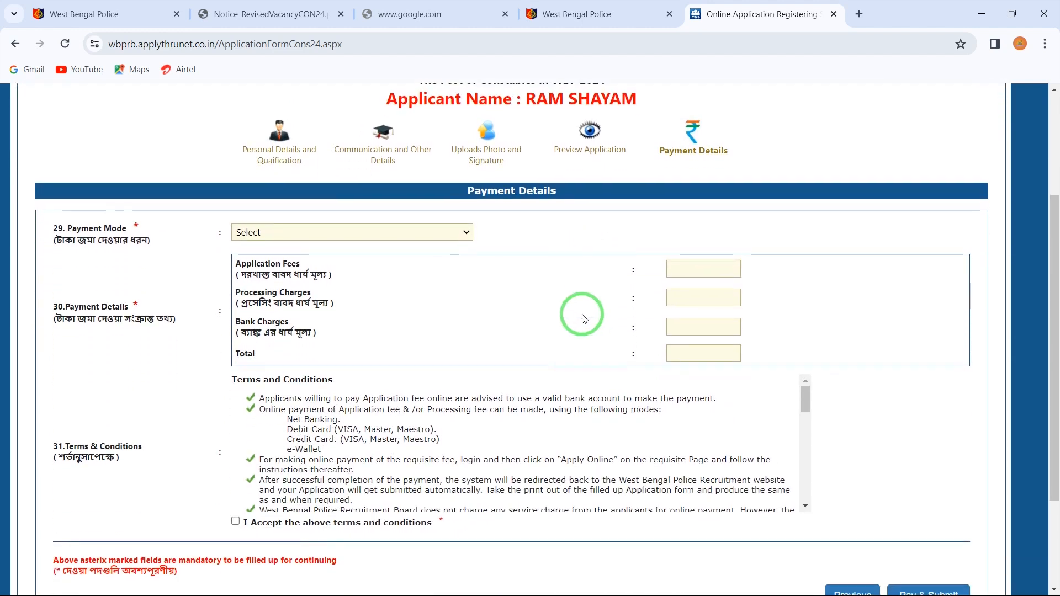
pyautogui.scroll(-1, 584, 319)
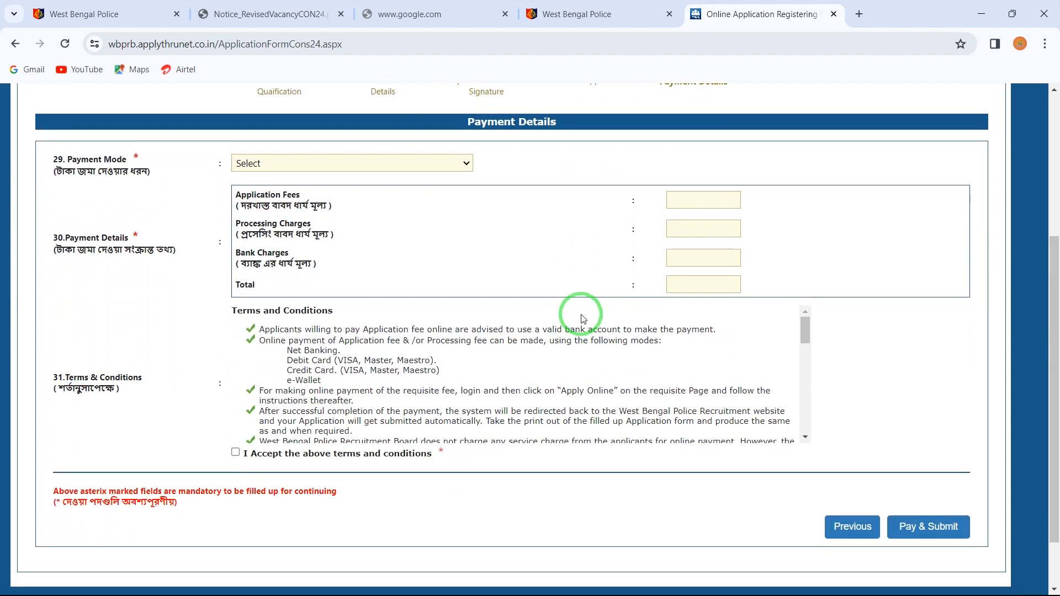
pyautogui.click(451, 169)
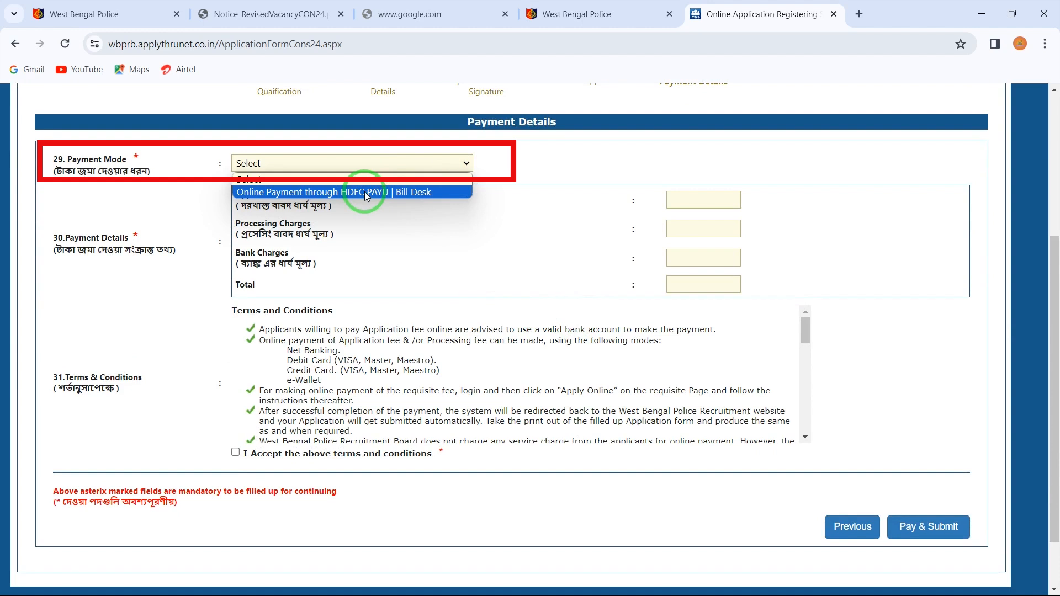
pyautogui.click(364, 191)
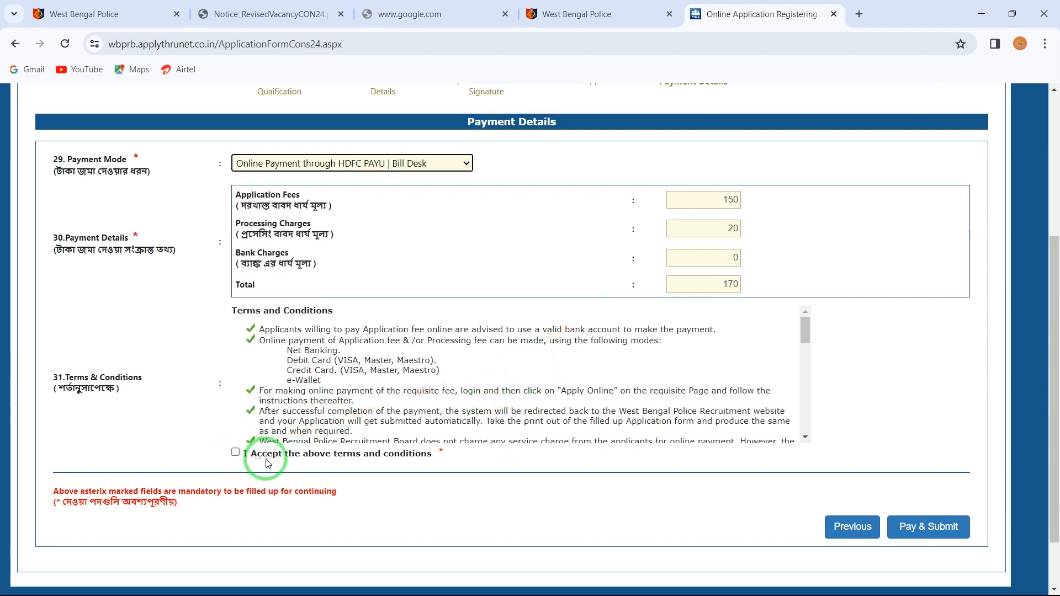
pyautogui.click(235, 453)
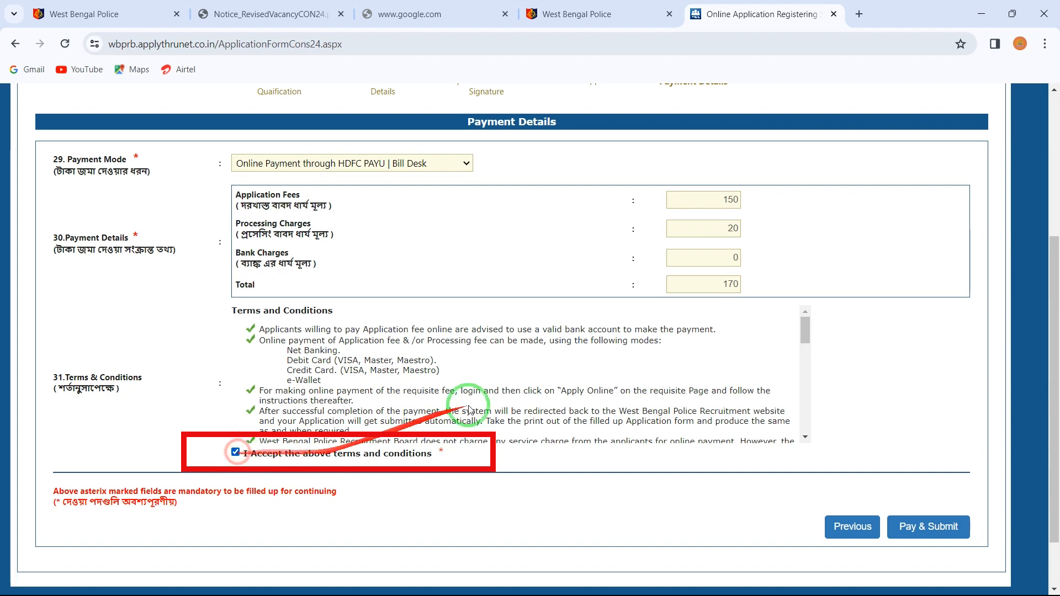
pyautogui.click(932, 530)
pyautogui.click(659, 404)
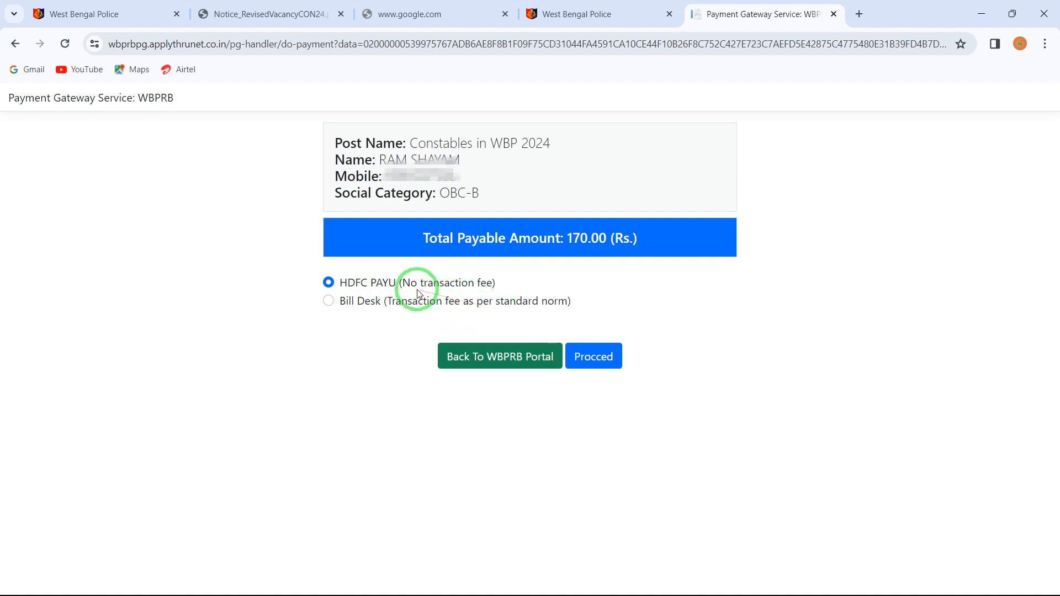
# Proceed with HDFC PAYU for the ₹170.00 payable amount
pyautogui.click(601, 360)
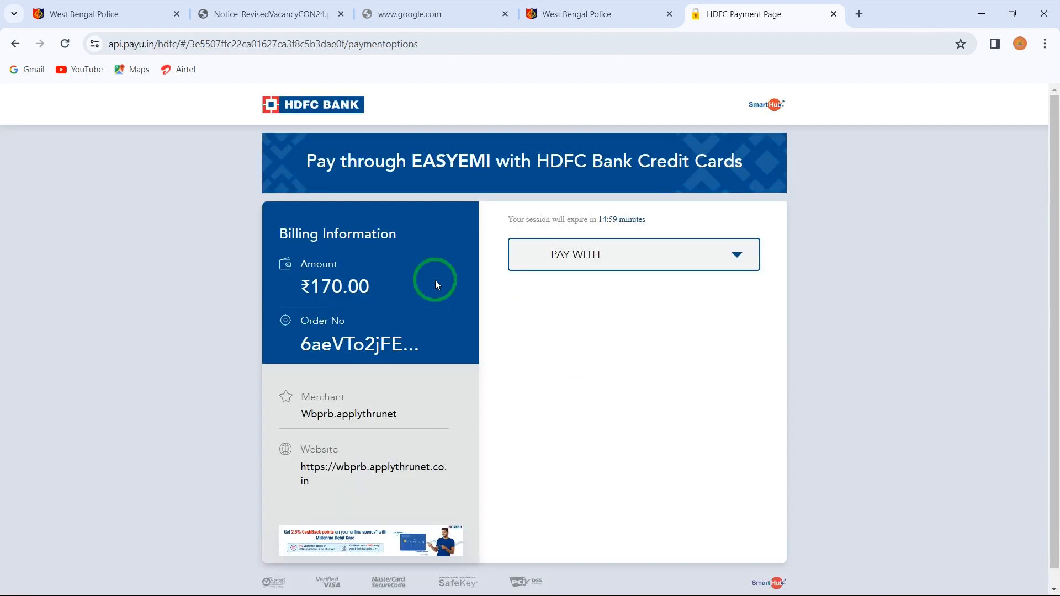
# Choose UPI via PhonePe, enter and verify the saved UPI ID, and proceed with the payment
pyautogui.click(601, 258)
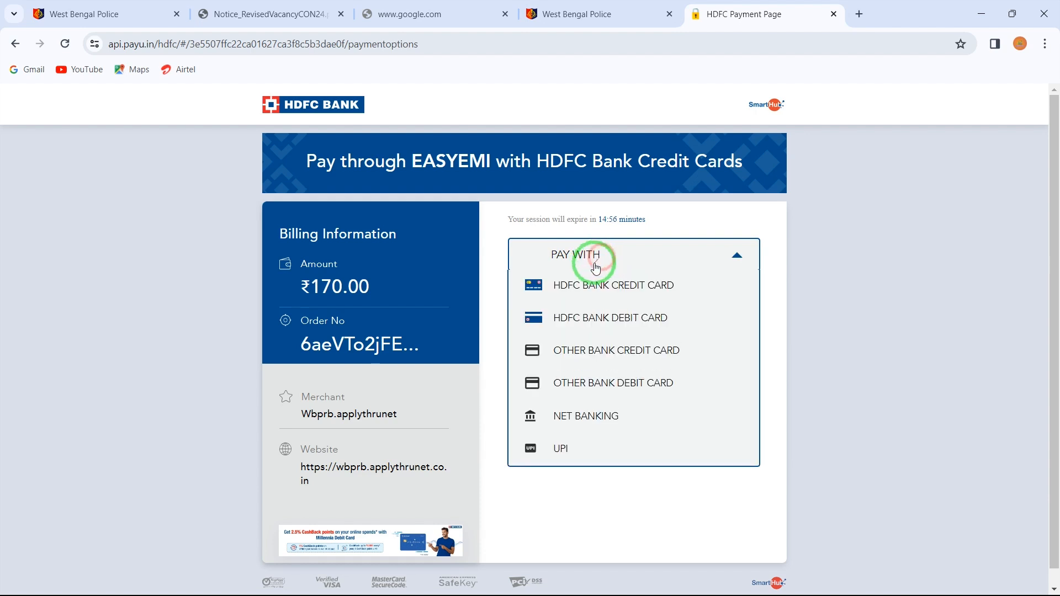
pyautogui.click(564, 445)
pyautogui.scroll(-3, 553, 309)
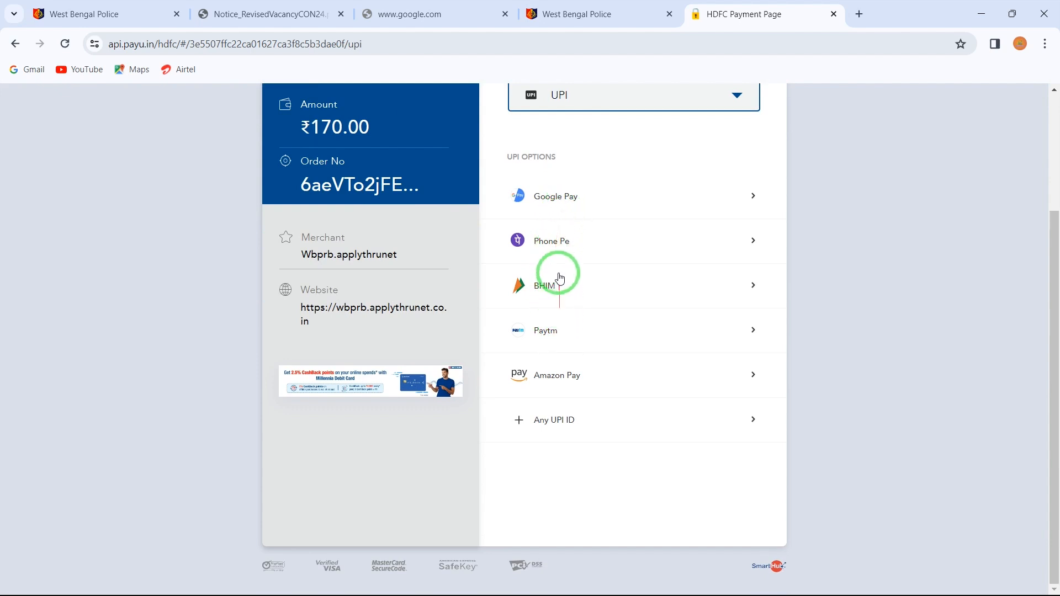
pyautogui.click(558, 240)
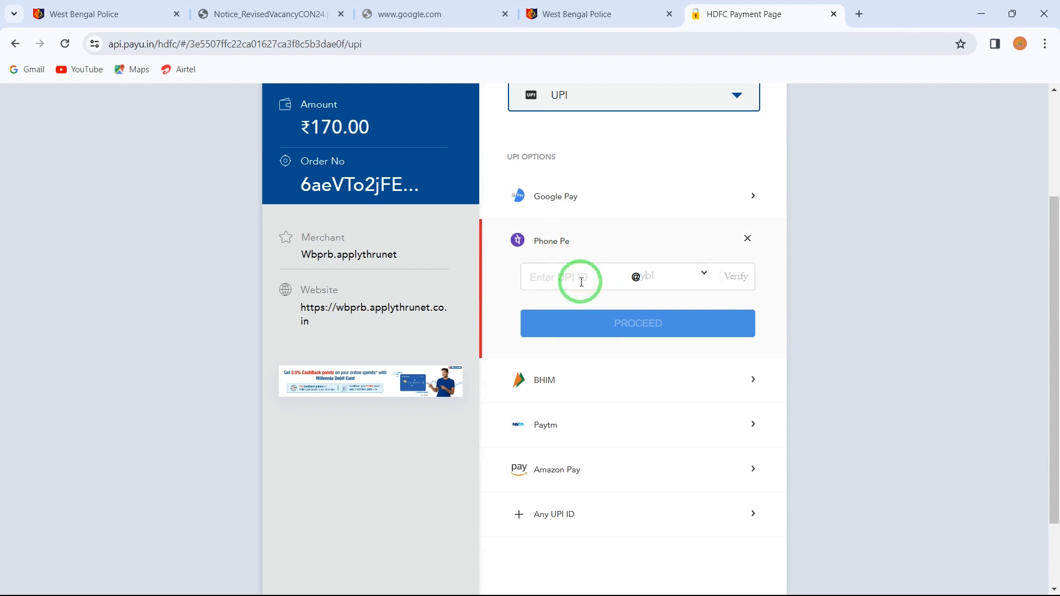
pyautogui.write('***')
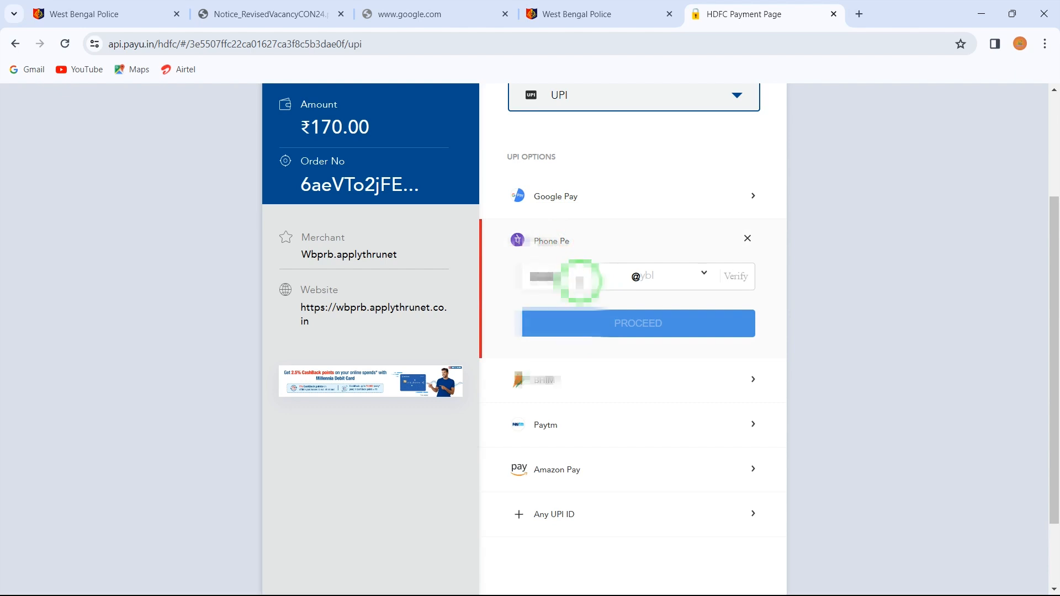
pyautogui.click(660, 274)
pyautogui.click(643, 310)
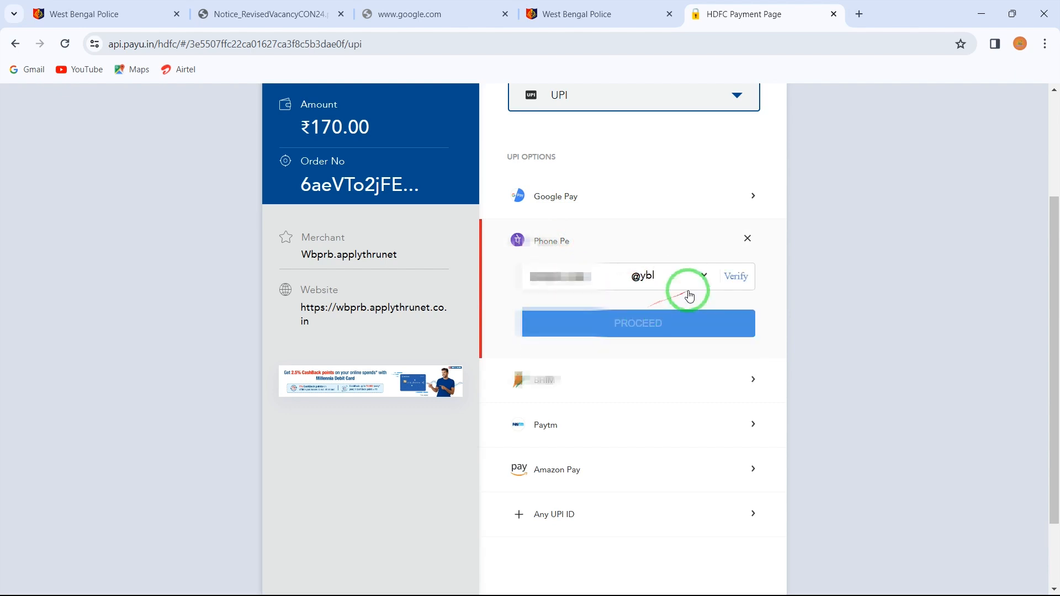
pyautogui.click(734, 277)
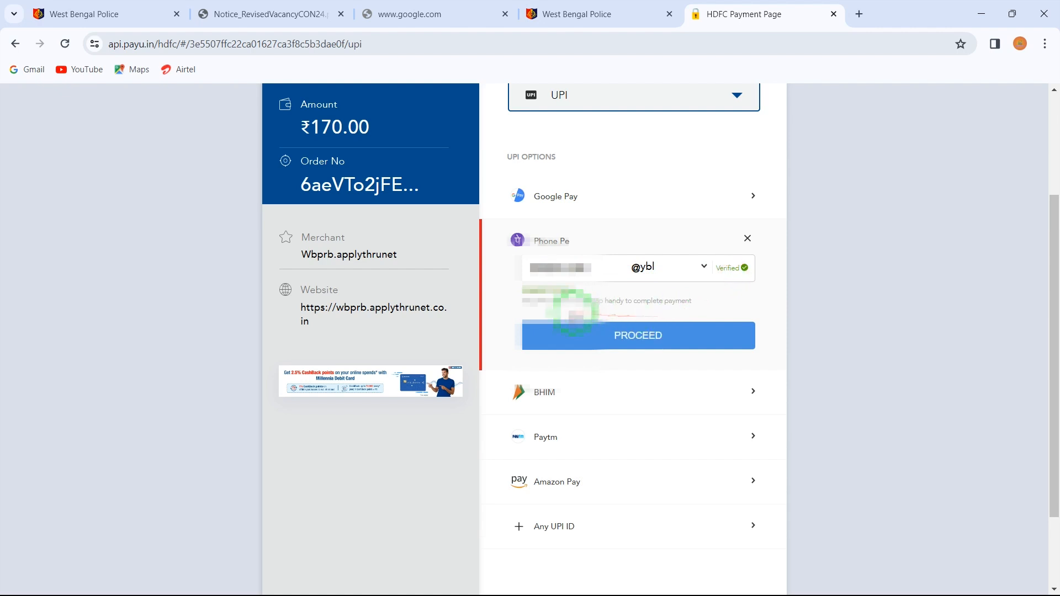
pyautogui.click(638, 342)
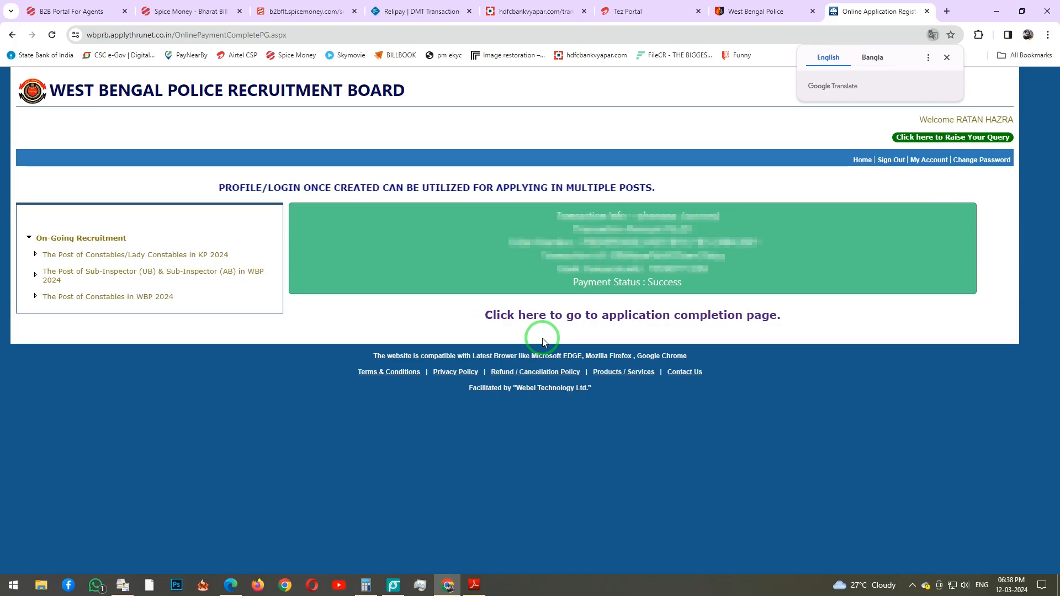
# Go to the application completion page and open the filled application form for printing
pyautogui.click(559, 313)
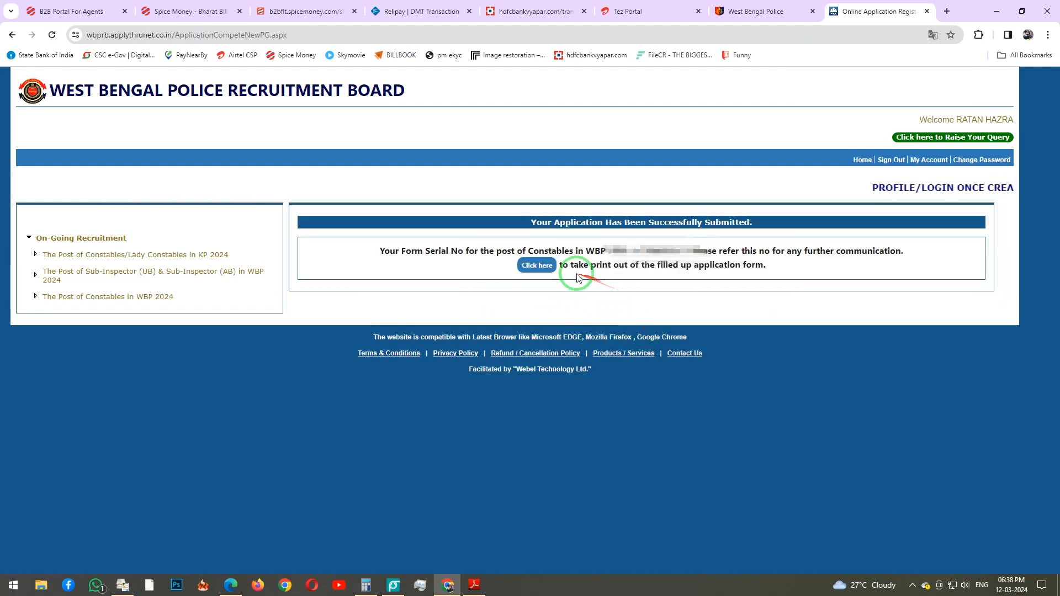
pyautogui.click(536, 265)
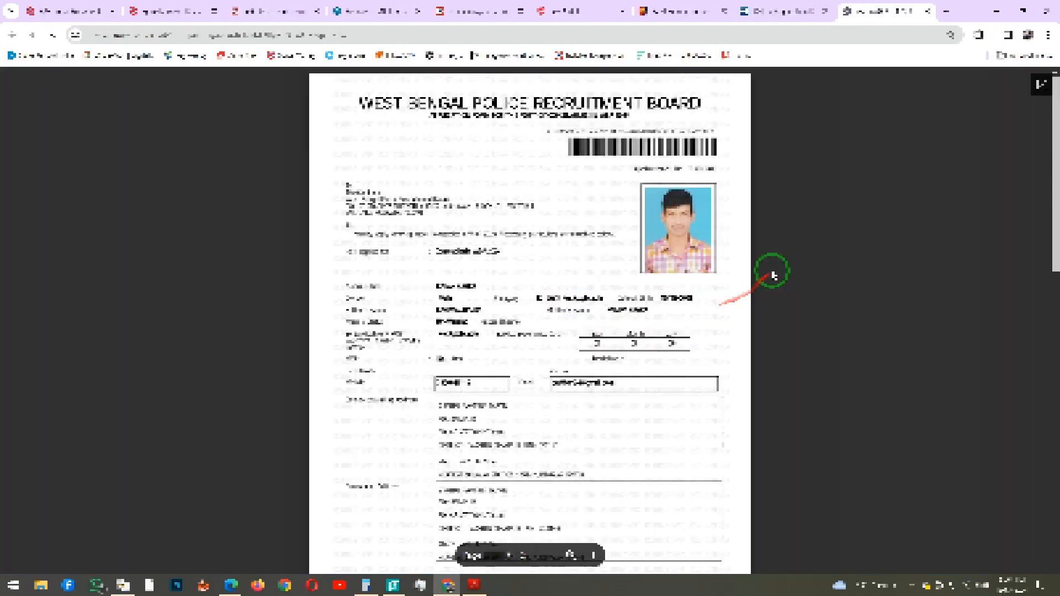
# Download the filled Constable application form PDF and open it in the desktop PDF reader
pyautogui.click(1041, 84)
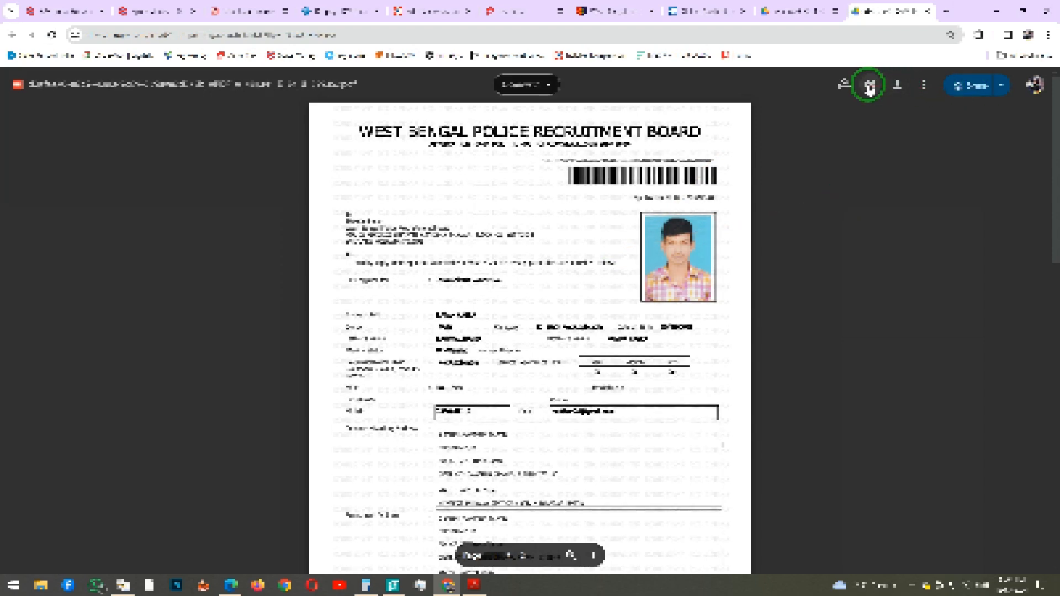
pyautogui.click(869, 85)
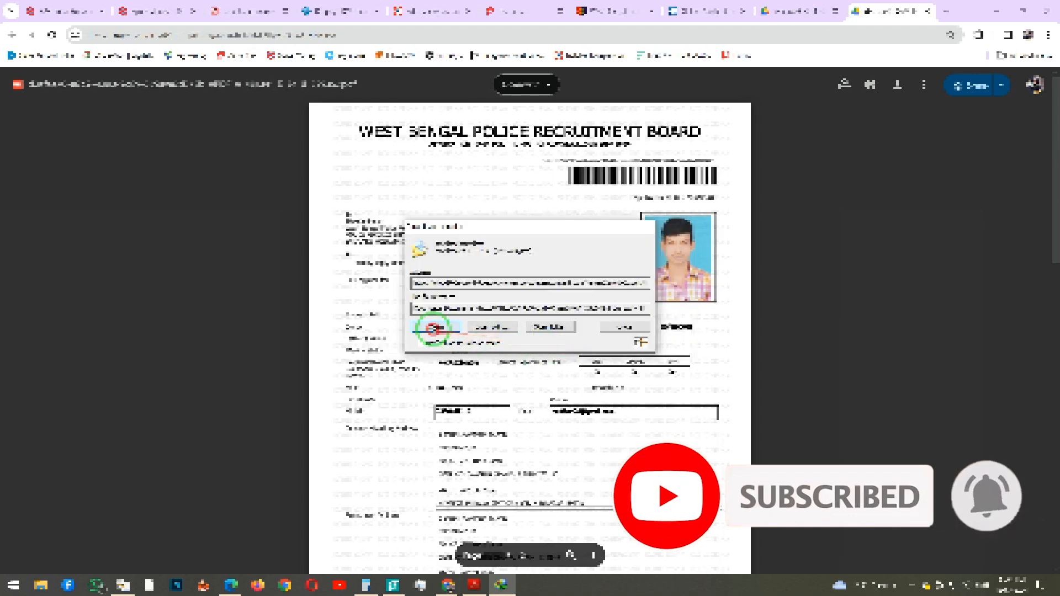
pyautogui.click(434, 327)
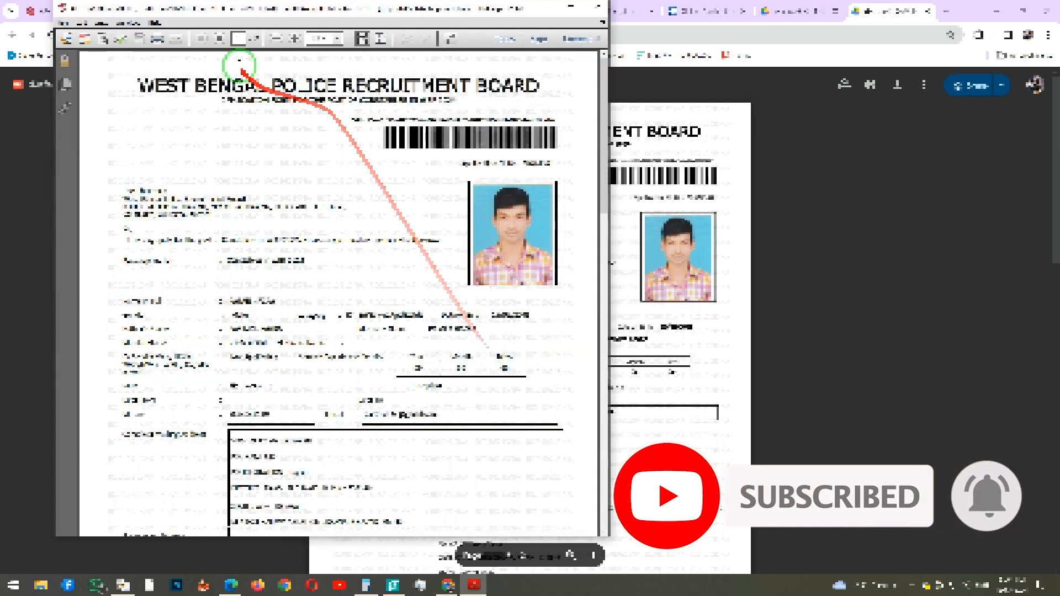